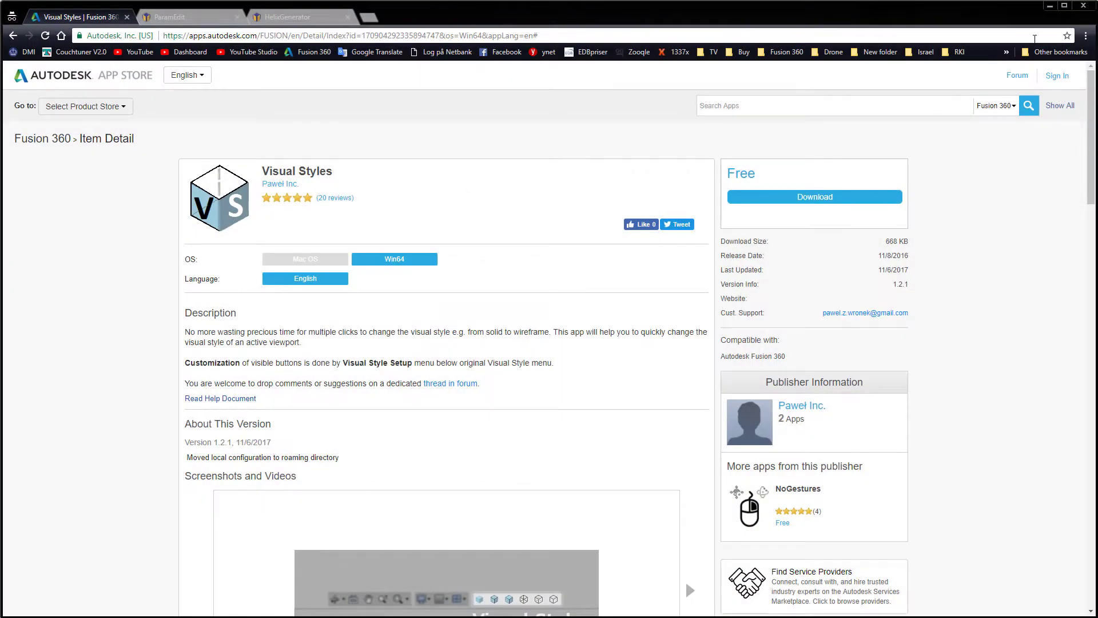
{"action": "left_click", "coordinate": [1050, 6]}
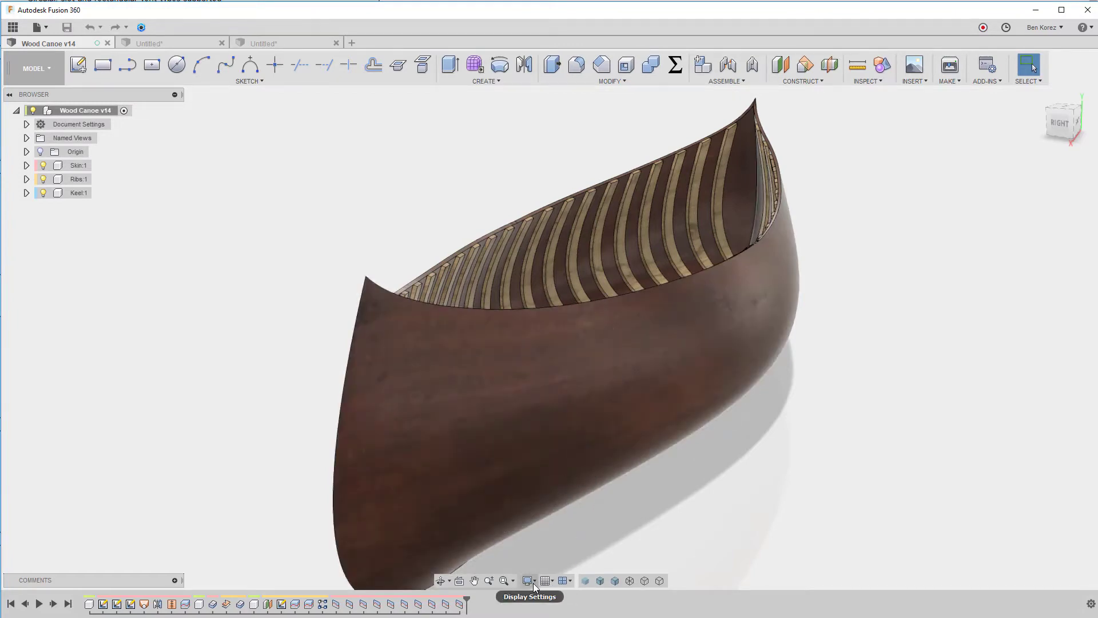
{"action": "left_click", "coordinate": [533, 582]}
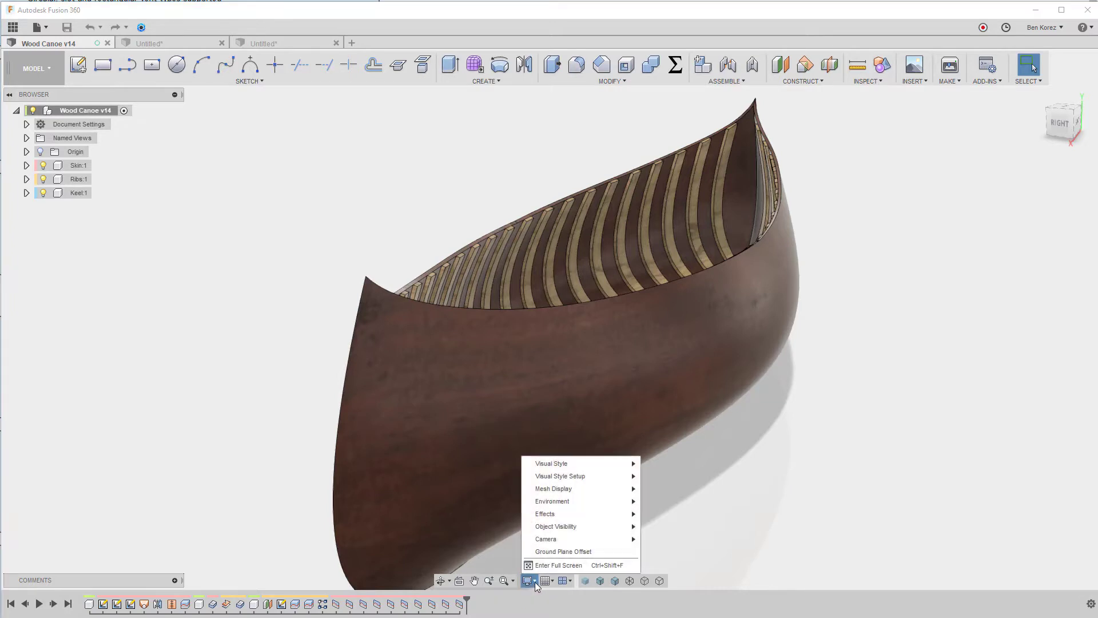
{"action": "mouse_move", "coordinate": [623, 468]}
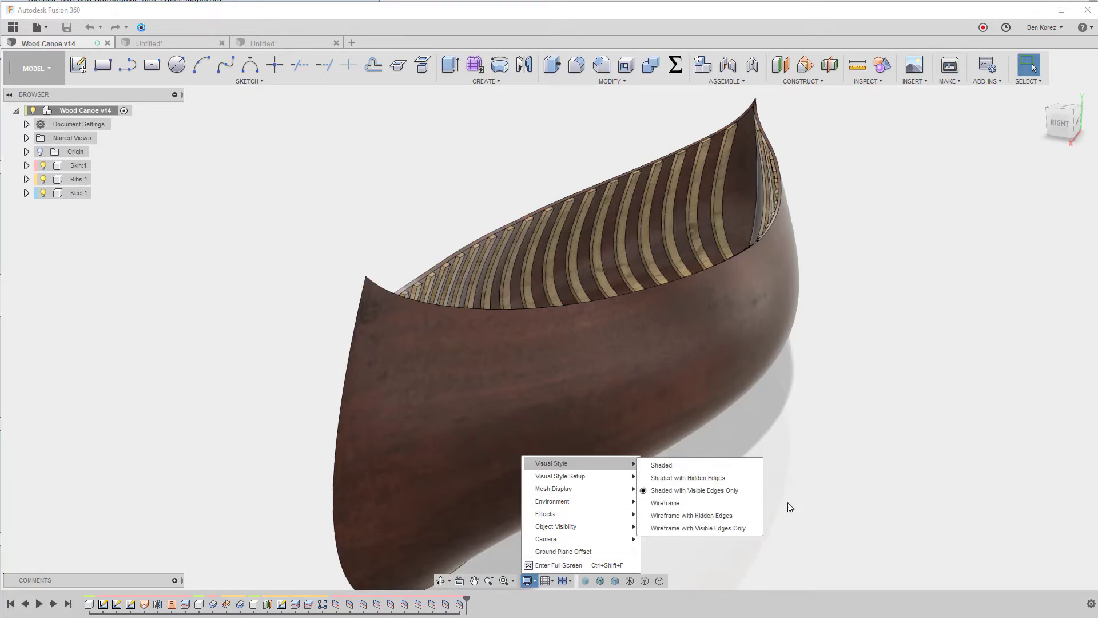
{"action": "left_click", "coordinate": [819, 517]}
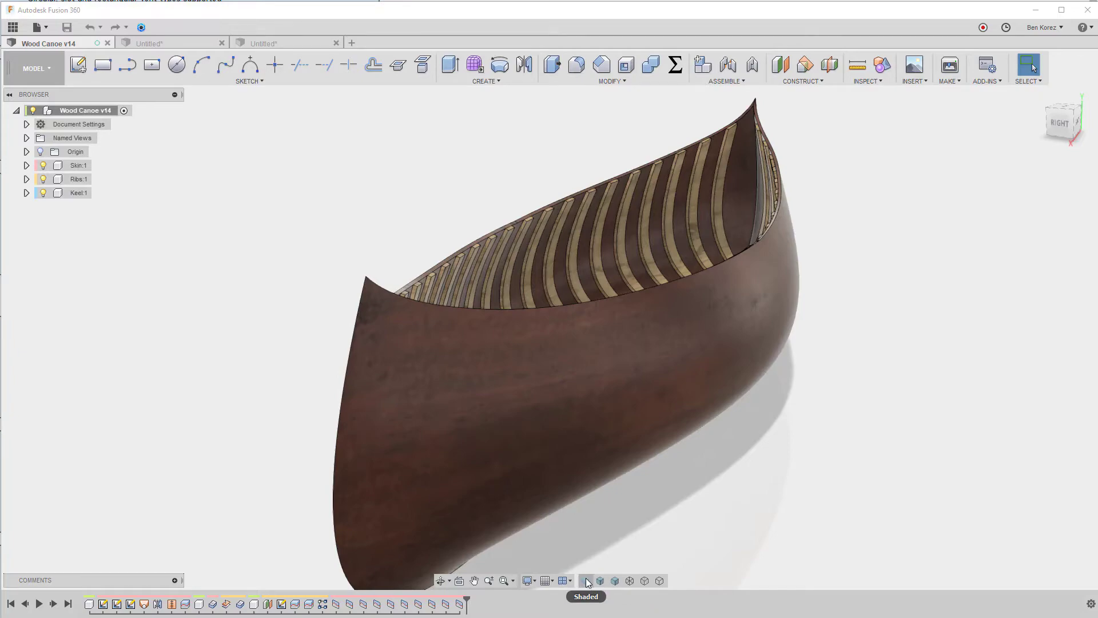
- Cycle the canoe through shaded, wireframe, hidden-edge and visible-edge-only visual styles
{"action": "left_click", "coordinate": [615, 581]}
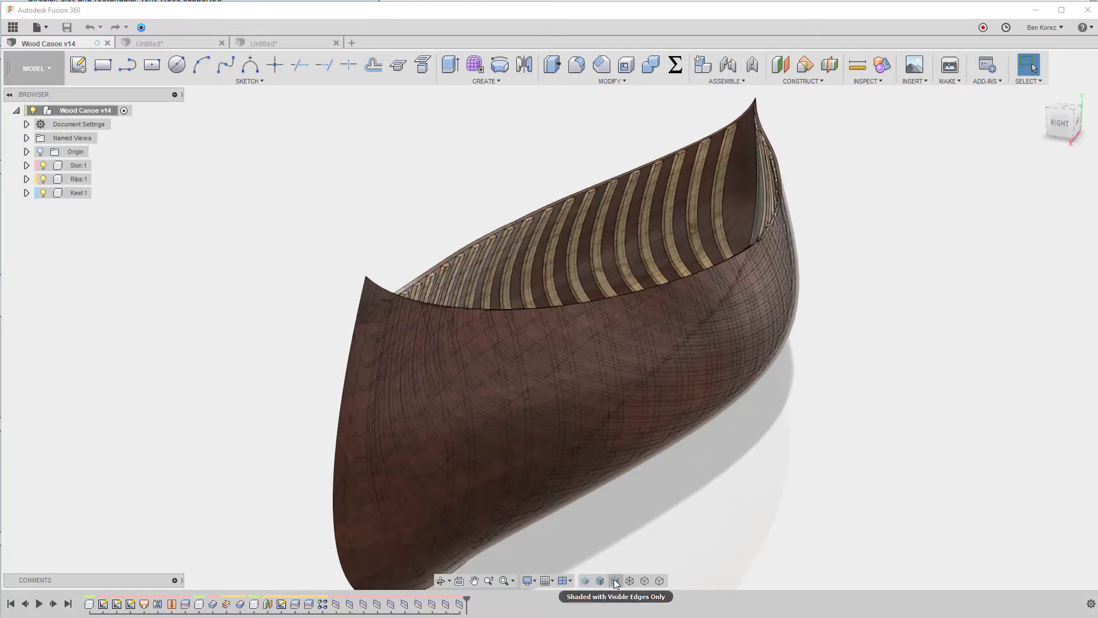
{"action": "left_click", "coordinate": [629, 581]}
{"action": "left_click", "coordinate": [644, 581]}
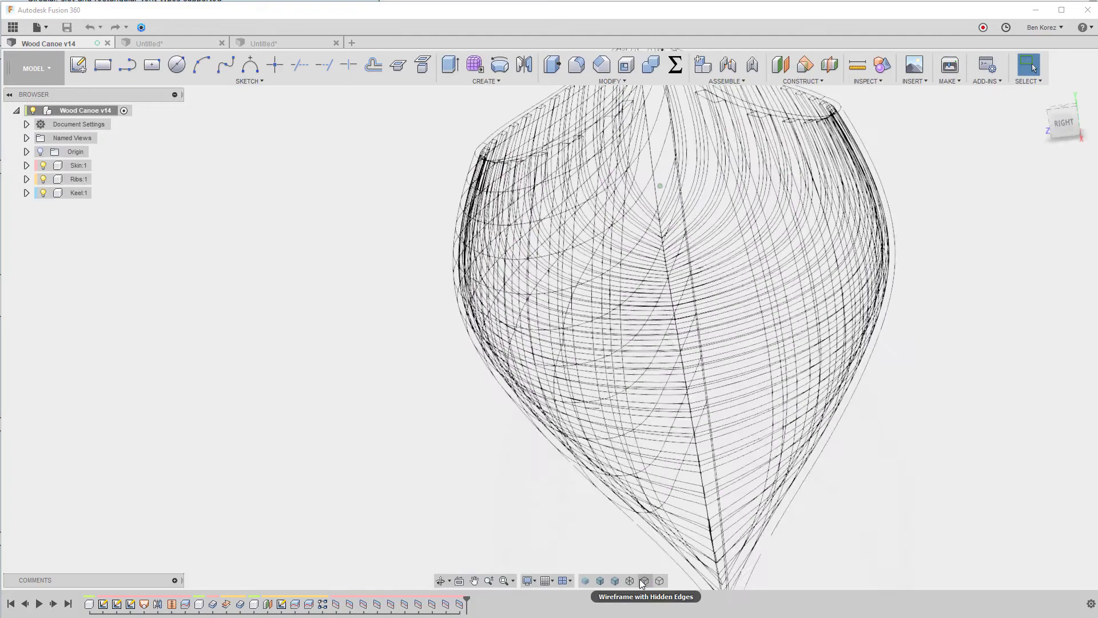
{"action": "left_click", "coordinate": [659, 580]}
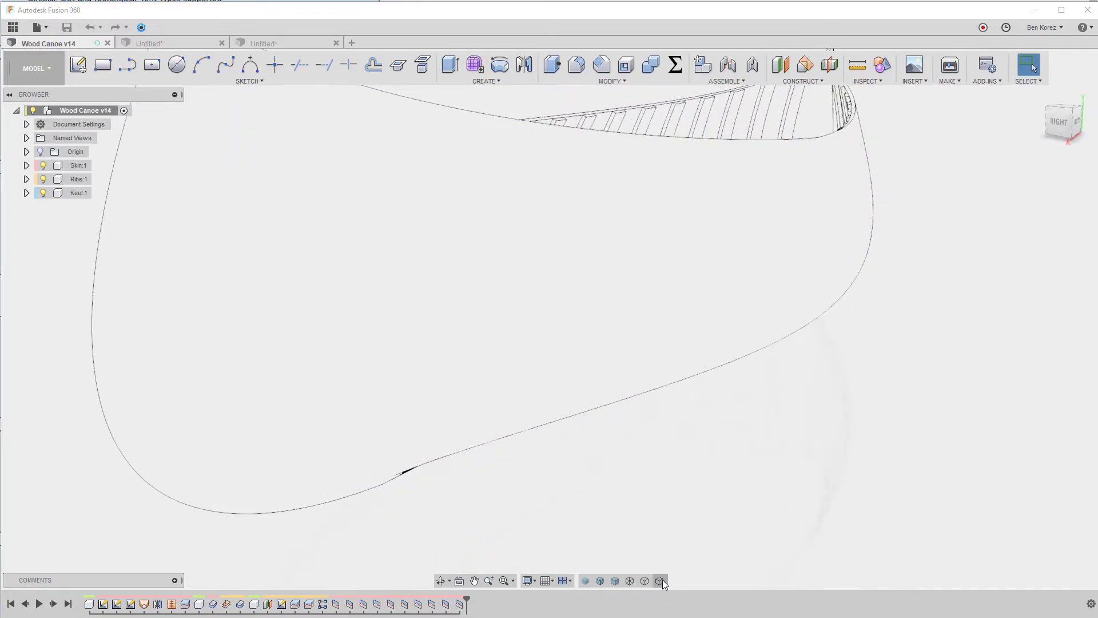
{"action": "left_click", "coordinate": [601, 581]}
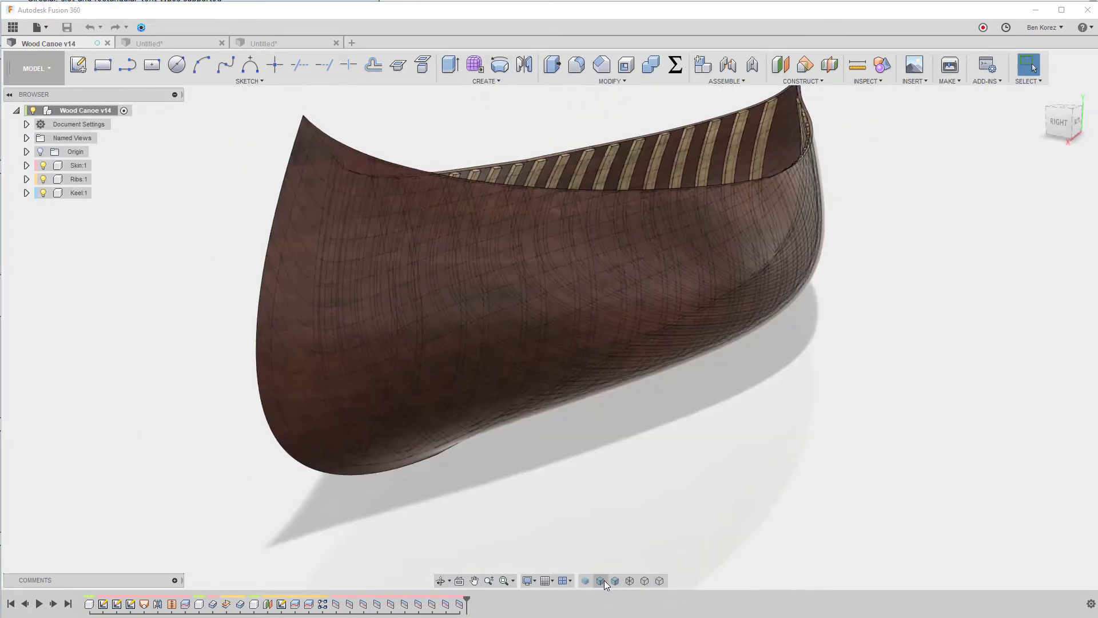
{"action": "left_click", "coordinate": [615, 580]}
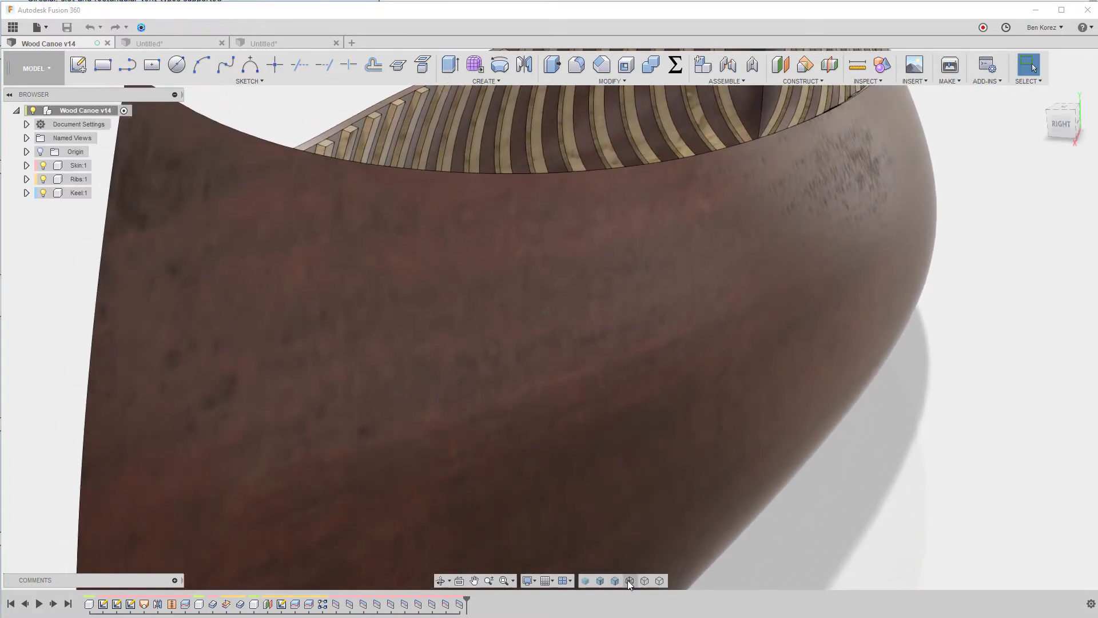
{"action": "left_click", "coordinate": [629, 581]}
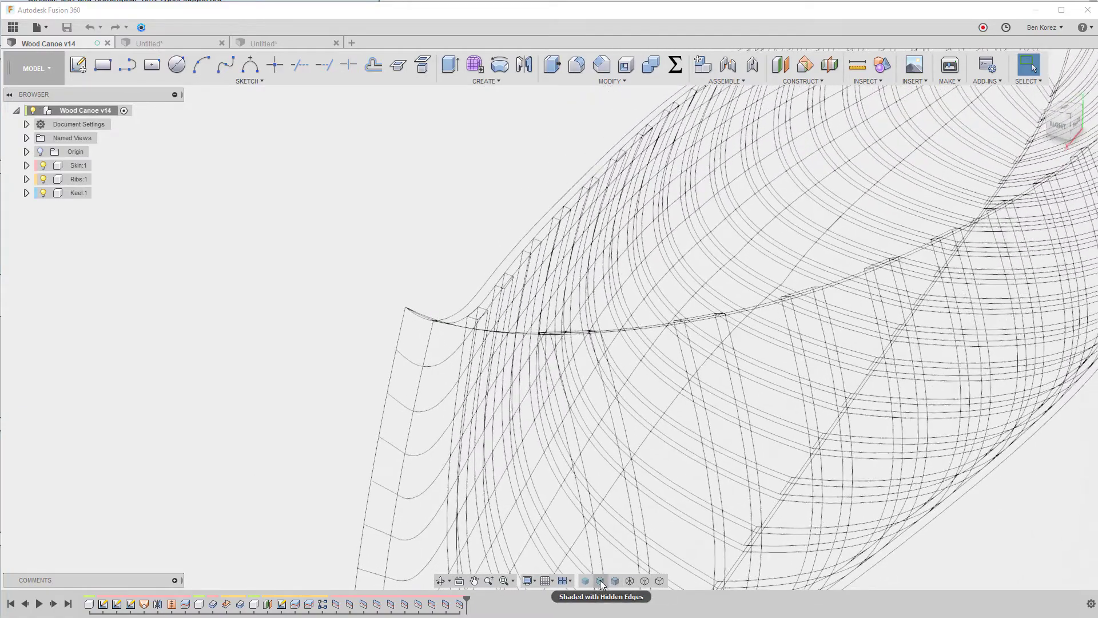
{"action": "left_click", "coordinate": [600, 581]}
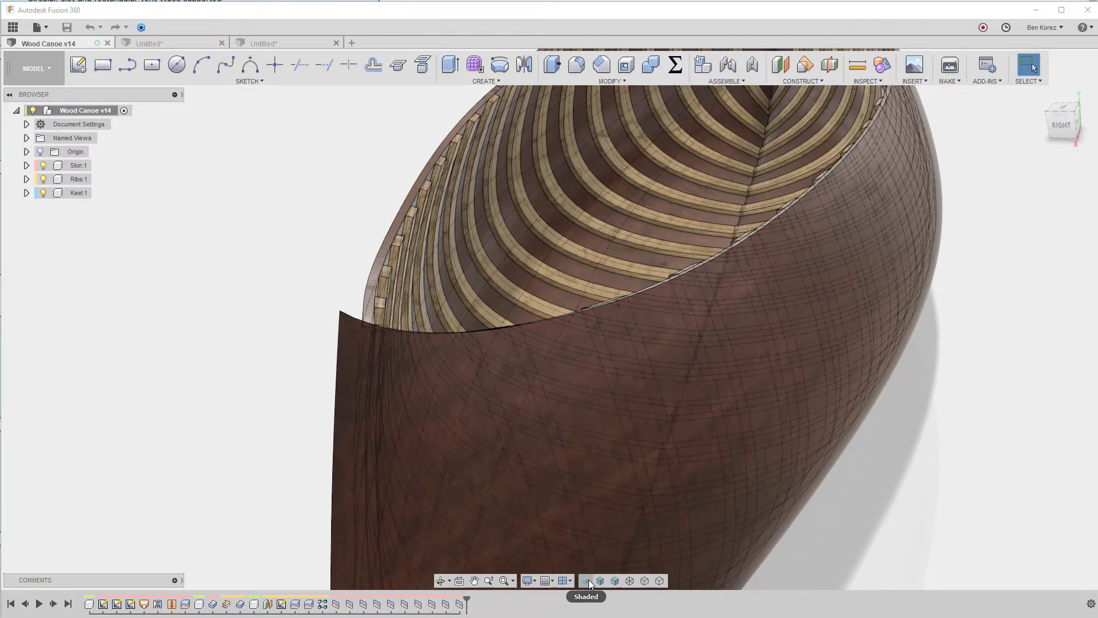
{"action": "left_click", "coordinate": [589, 579]}
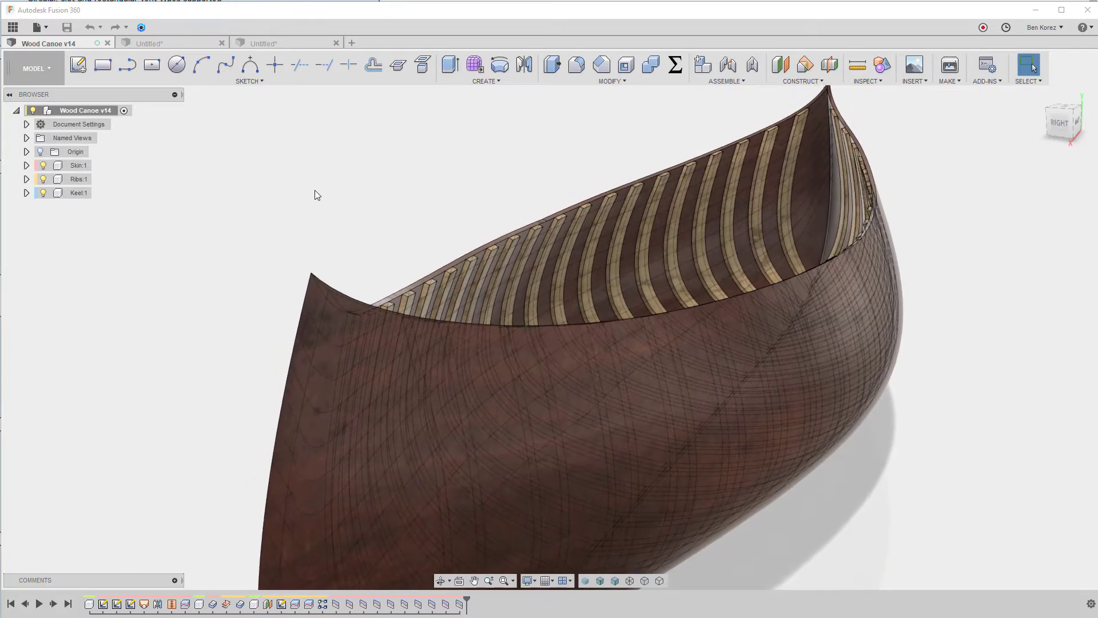
- Look over the ParamEdit add-in page in Chrome, then the HelixGenerator page
{"action": "left_click", "coordinate": [184, 44]}
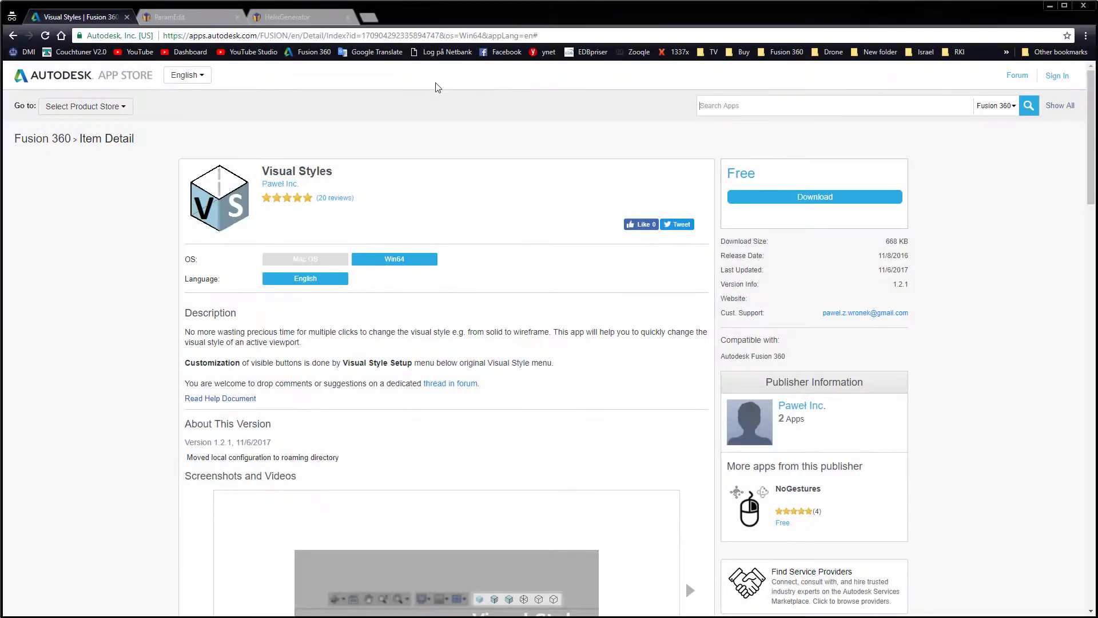
{"action": "left_click", "coordinate": [172, 19]}
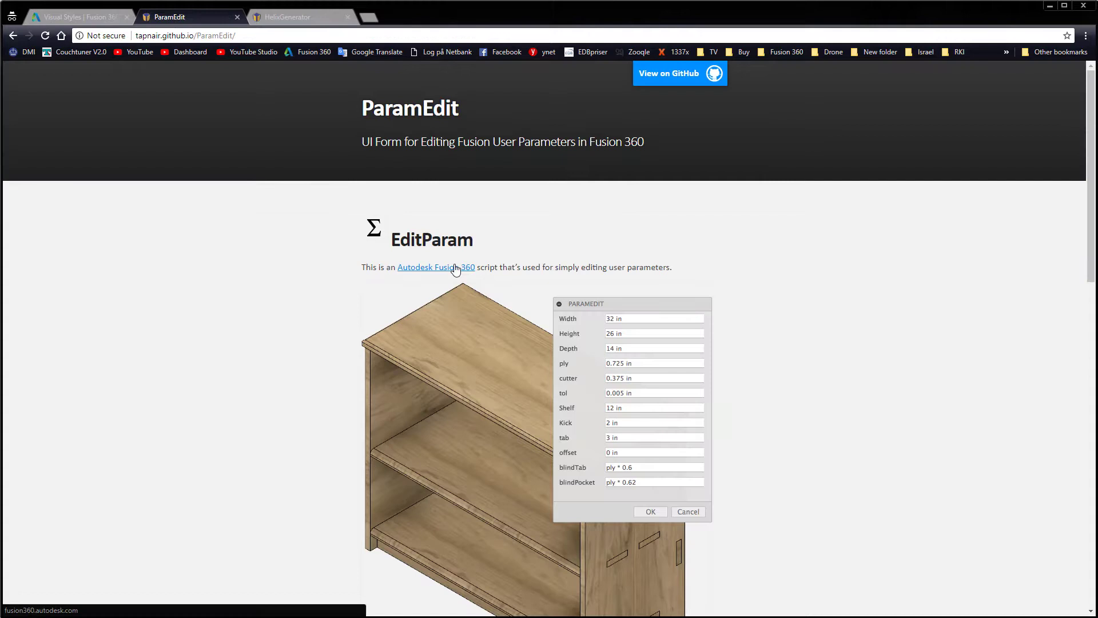
{"action": "left_click", "coordinate": [289, 17]}
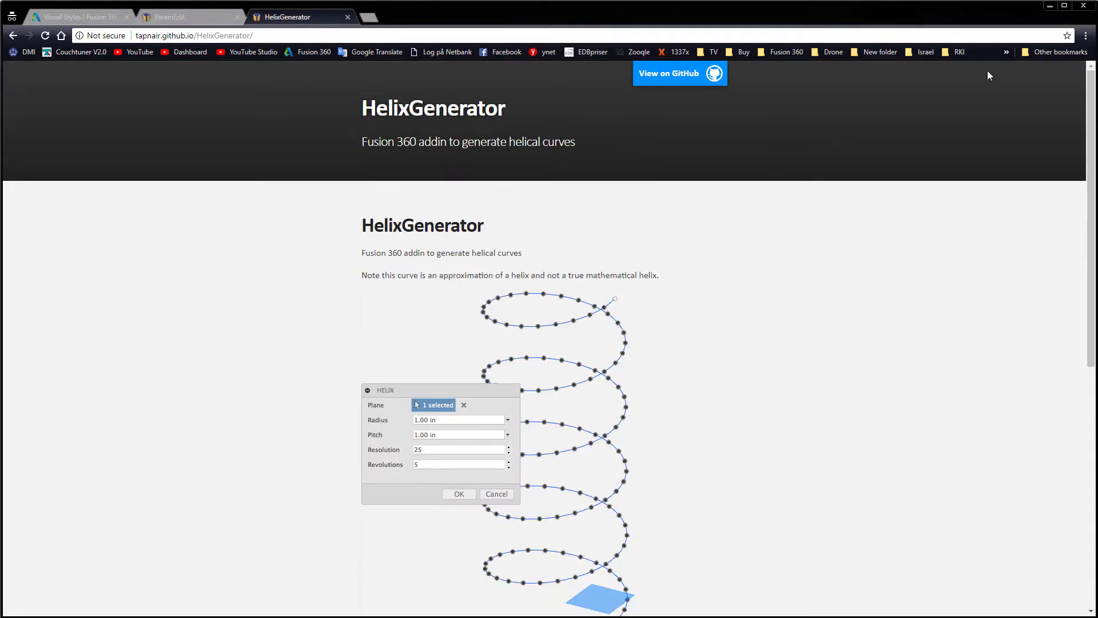
- Back in Fusion, undo the existing helix and launch Sketch > Helix with its 25.40 mm defaults
{"action": "left_click", "coordinate": [1050, 5]}
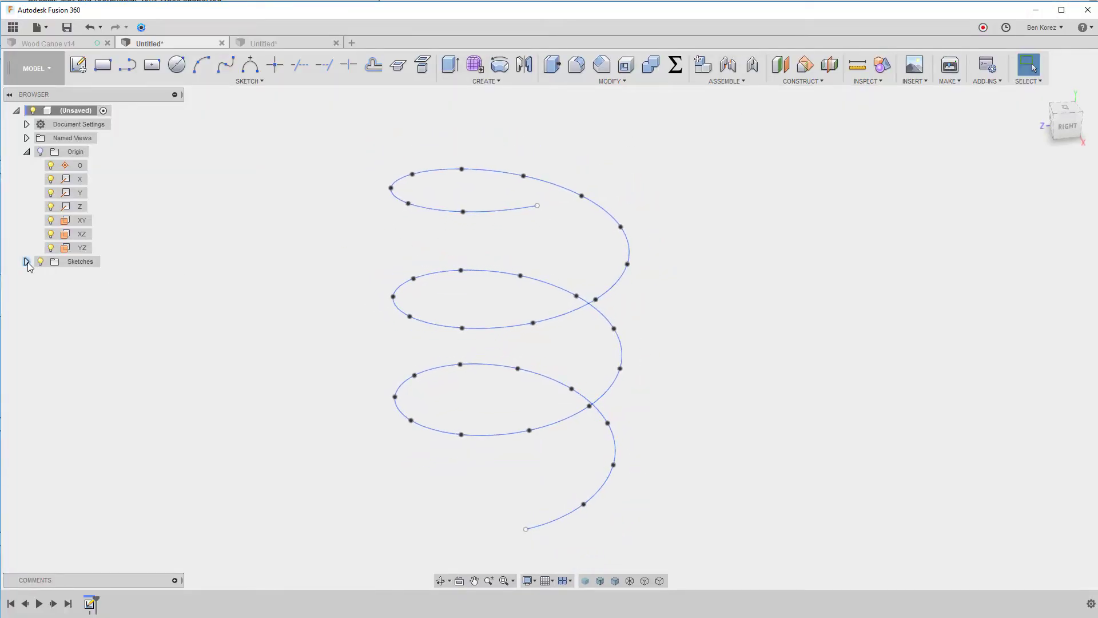
{"action": "left_click", "coordinate": [90, 28]}
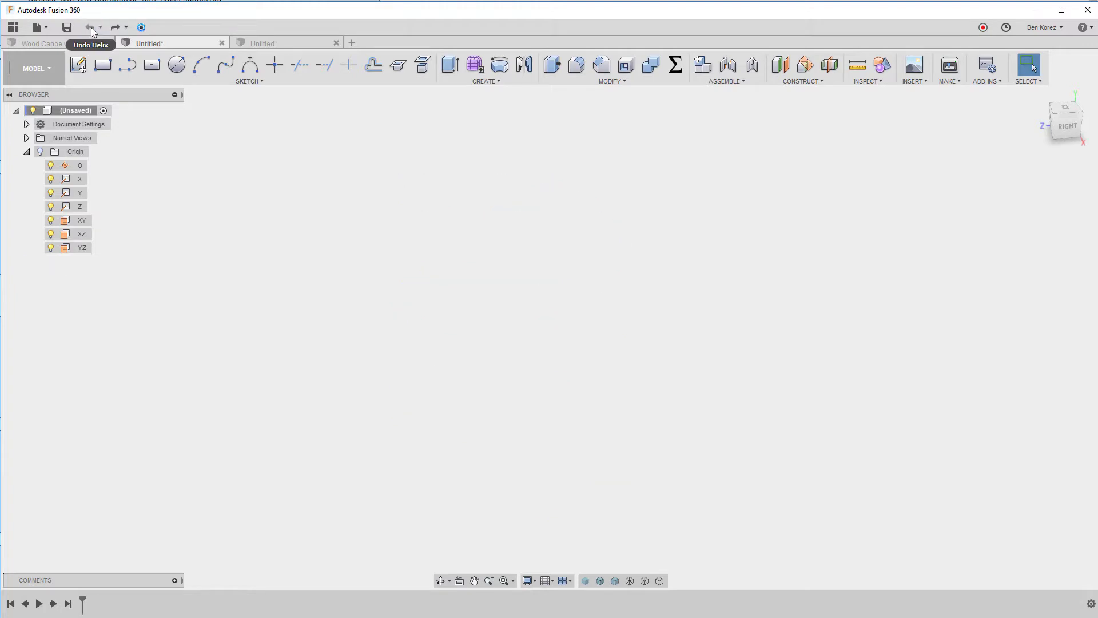
{"action": "left_click", "coordinate": [253, 82]}
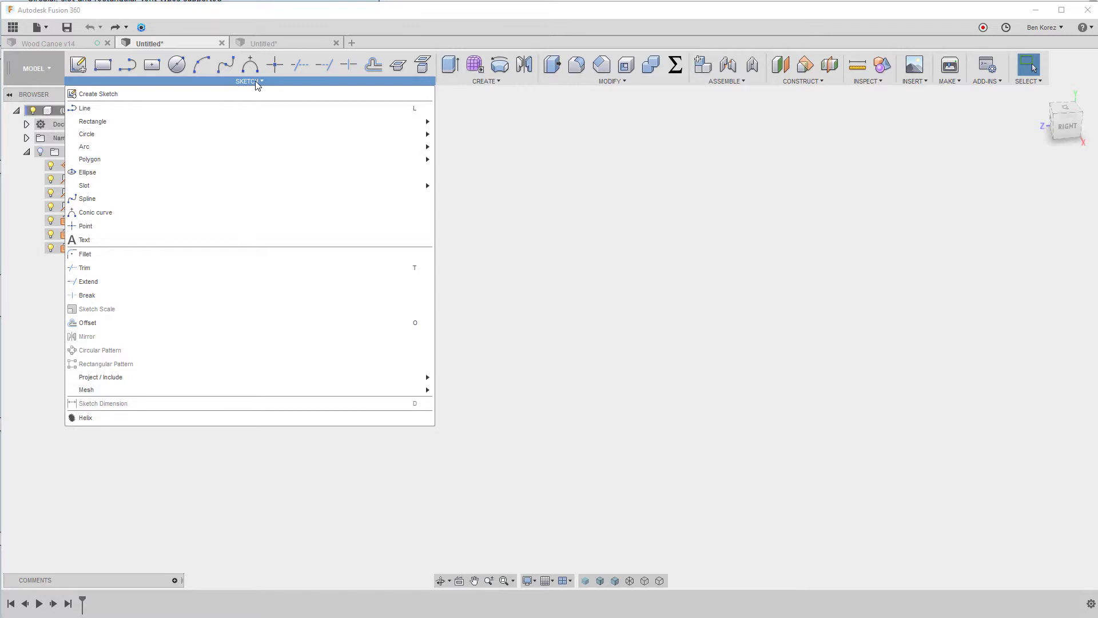
{"action": "left_click", "coordinate": [152, 424]}
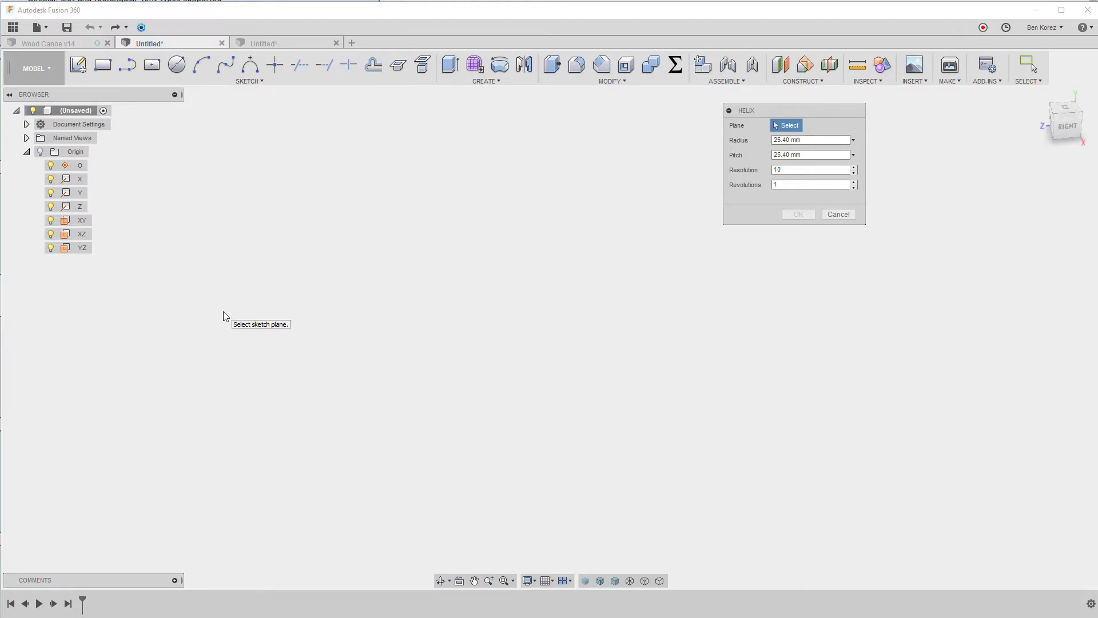
- Place the helix on the XZ plane and raise it to 4 revolutions
{"action": "left_click", "coordinate": [82, 234]}
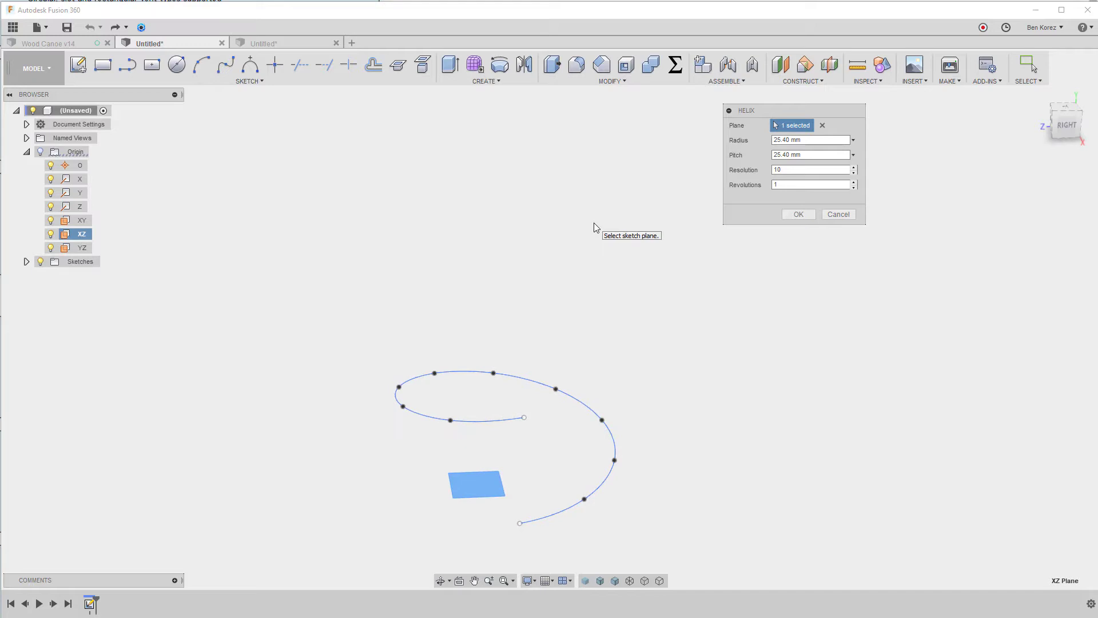
{"action": "left_click", "coordinate": [853, 182]}
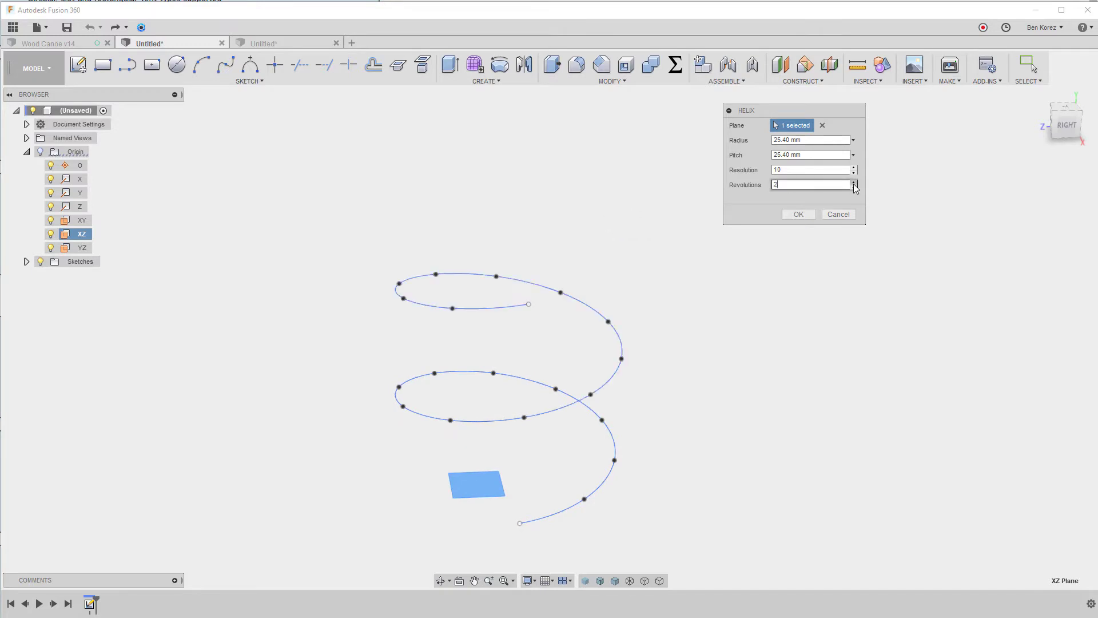
{"action": "left_click", "coordinate": [854, 184]}
{"action": "left_click", "coordinate": [854, 184]}
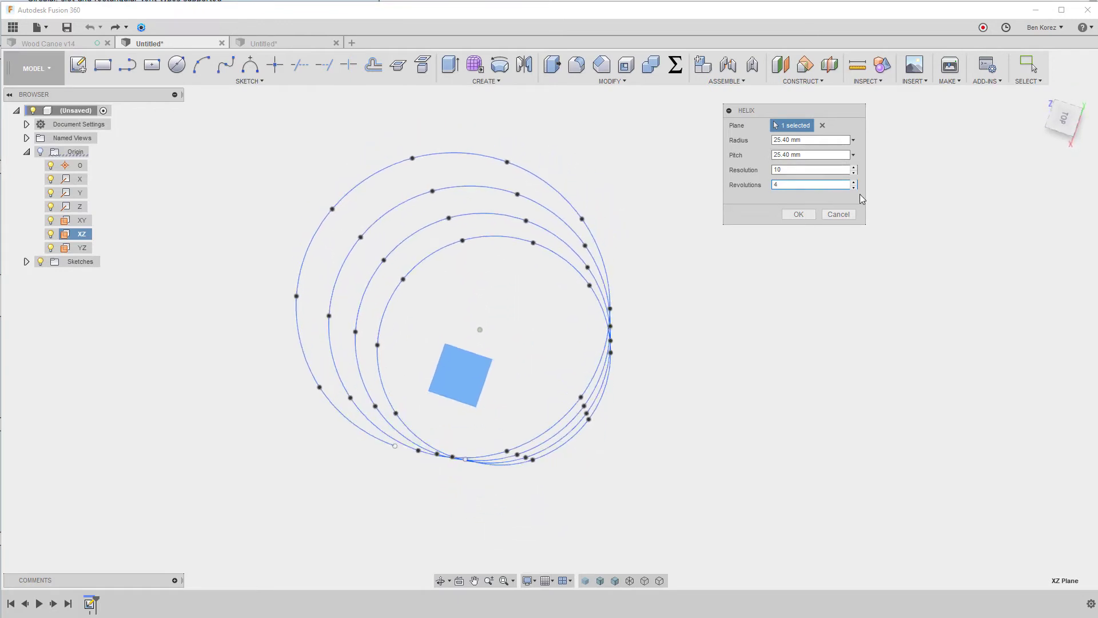
- Viewing down the axis, try lower and higher resolutions, settle on 13, and create the helix
{"action": "left_click", "coordinate": [1071, 127]}
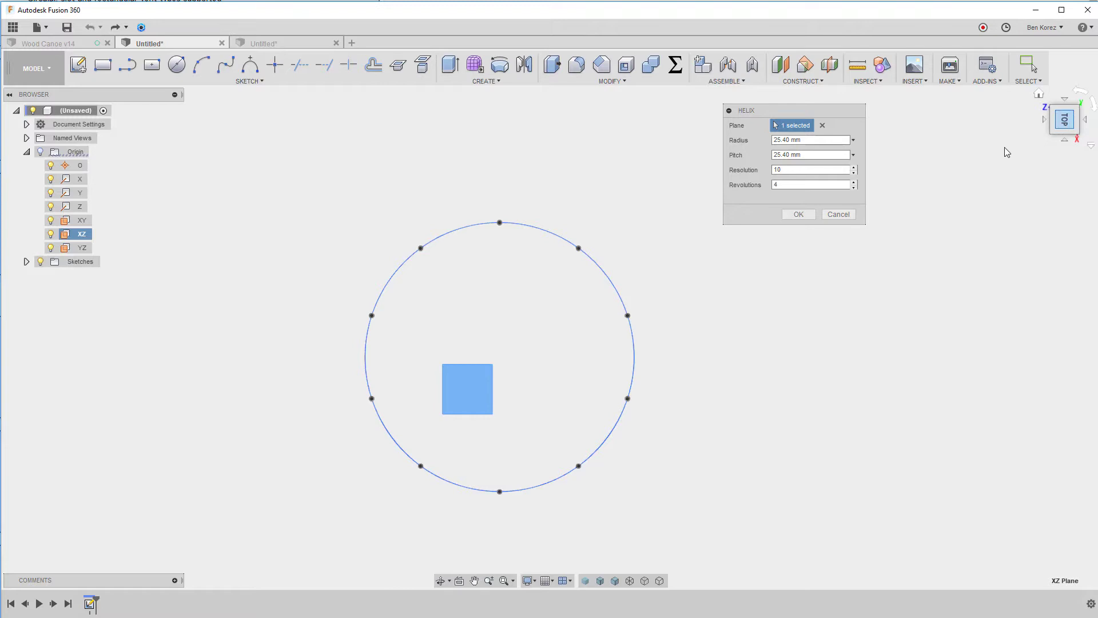
{"action": "left_click", "coordinate": [853, 172]}
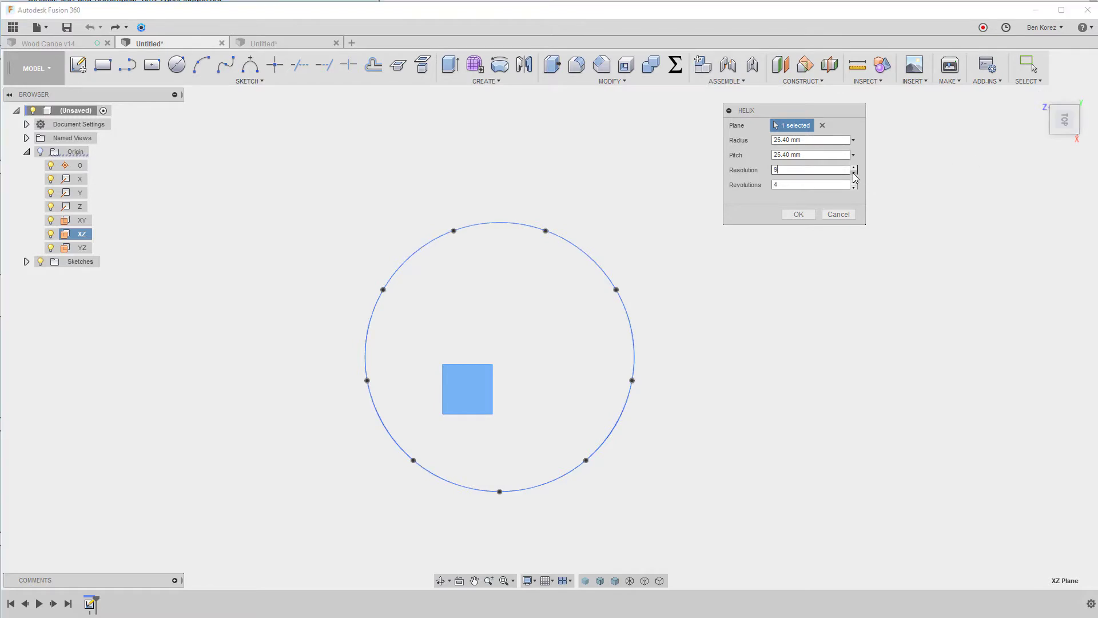
{"action": "left_click", "coordinate": [854, 172]}
{"action": "left_click", "coordinate": [853, 173]}
{"action": "left_click", "coordinate": [853, 172]}
{"action": "left_click", "coordinate": [854, 172]}
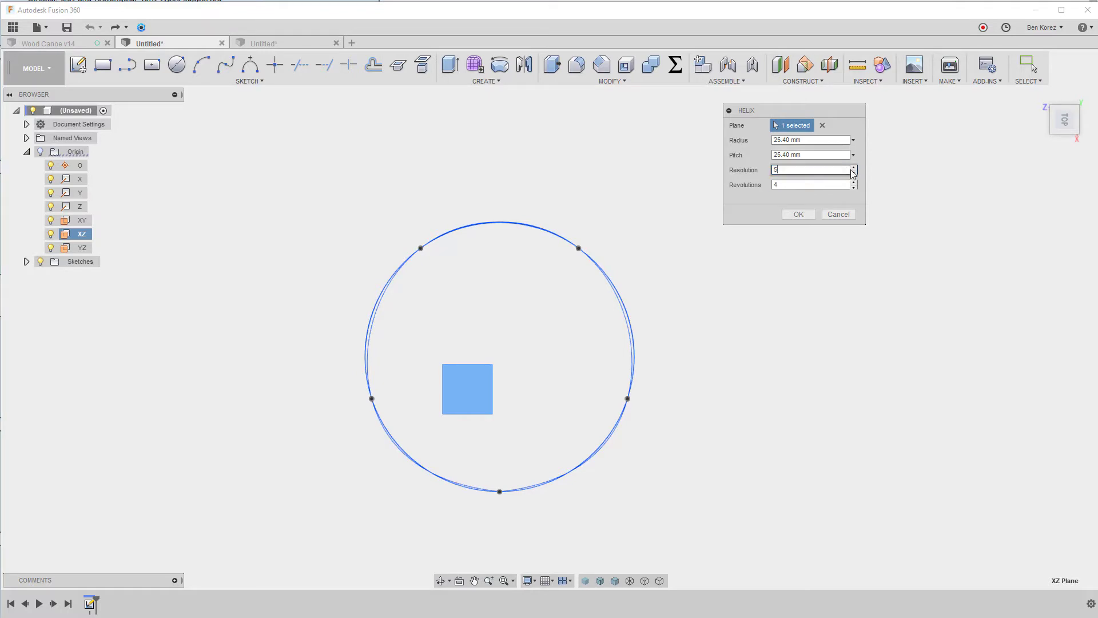
{"action": "left_click", "coordinate": [854, 168]}
{"action": "left_click", "coordinate": [854, 168]}
{"action": "left_click", "coordinate": [854, 168]}
{"action": "left_click", "coordinate": [854, 168]}
{"action": "left_click", "coordinate": [853, 168]}
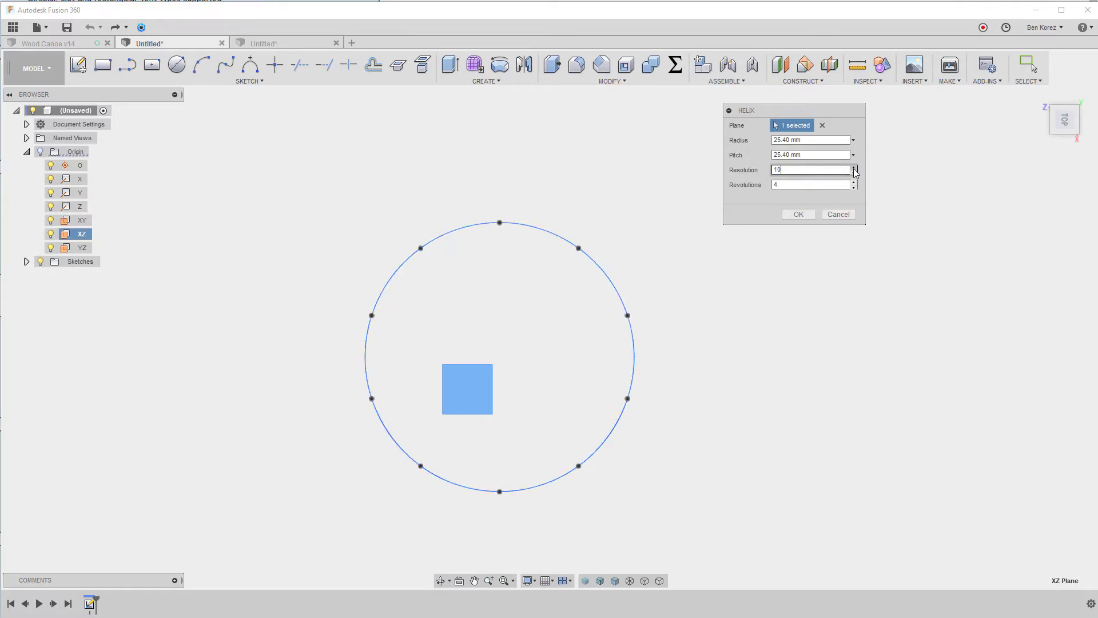
{"action": "left_click", "coordinate": [854, 168]}
{"action": "left_click", "coordinate": [854, 168]}
{"action": "left_click", "coordinate": [853, 168]}
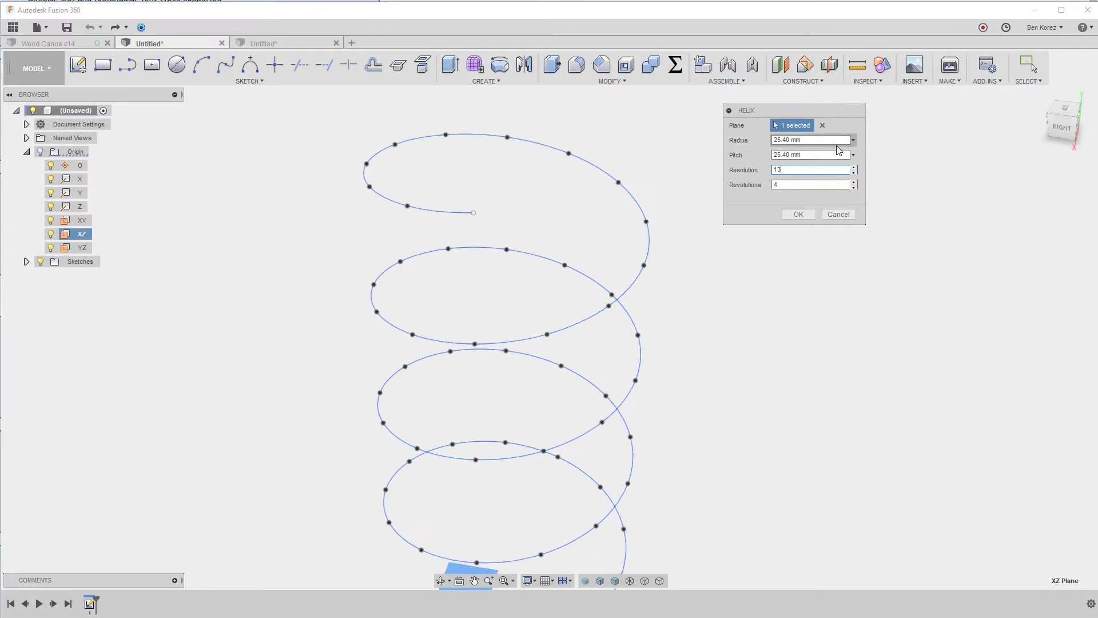
{"action": "left_click", "coordinate": [813, 214]}
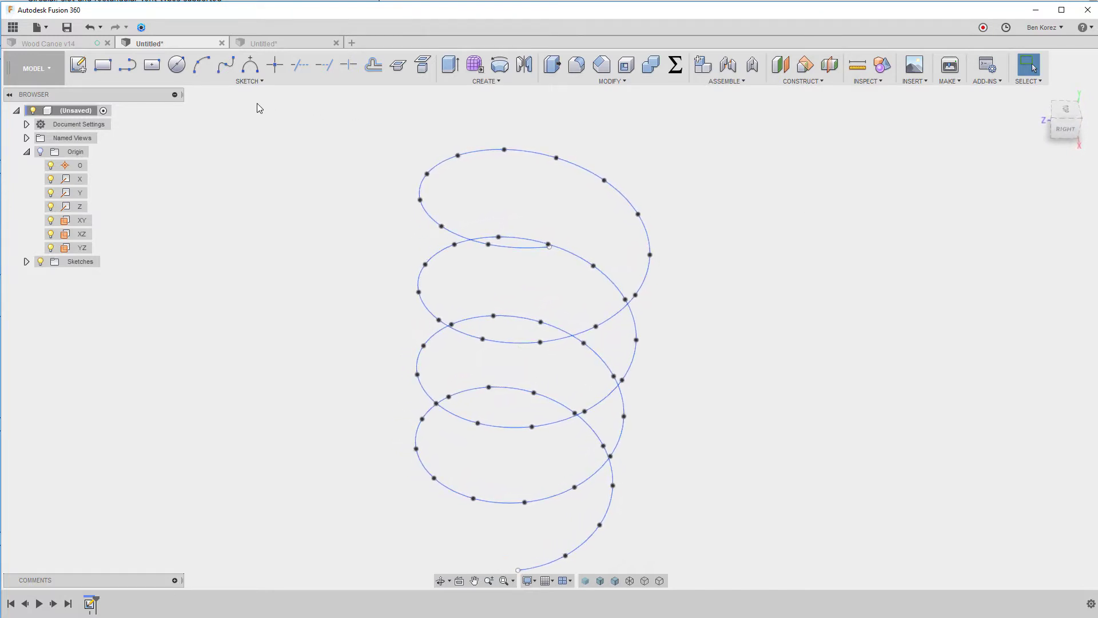
- Glance at the Create menu's Coil option, then switch to the untitled design with the grey box
{"action": "left_click", "coordinate": [485, 82]}
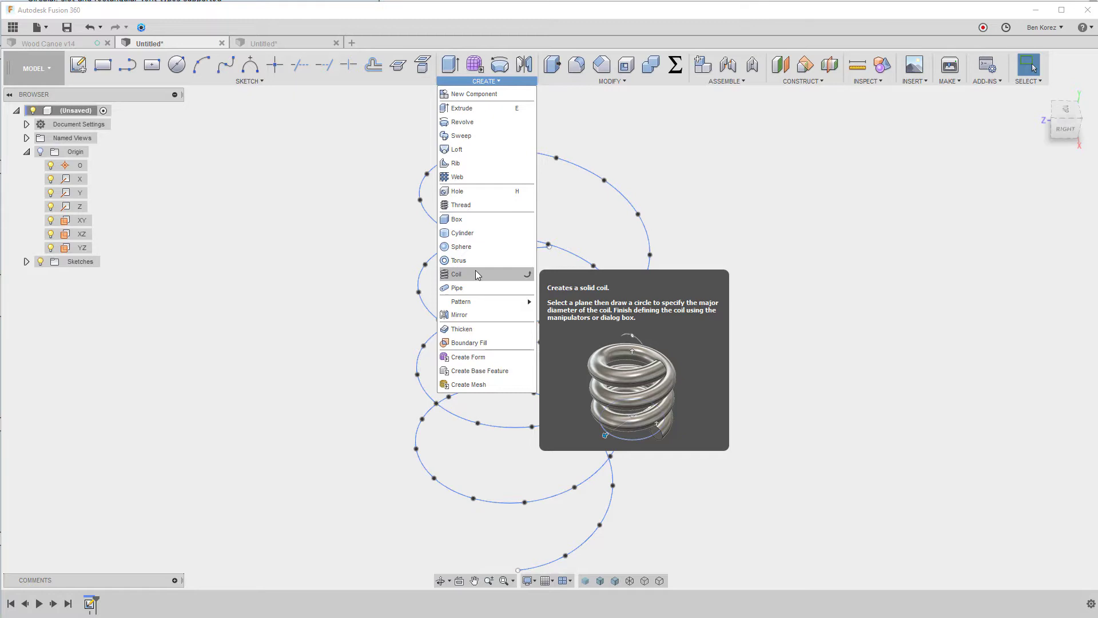
{"action": "left_click", "coordinate": [303, 227]}
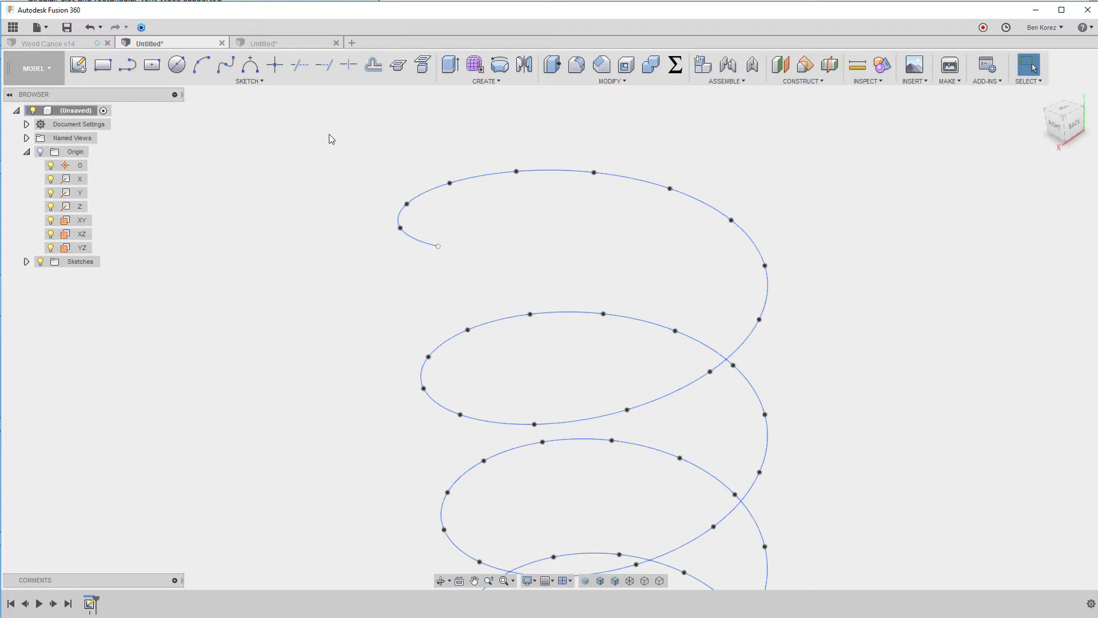
{"action": "left_click", "coordinate": [292, 43]}
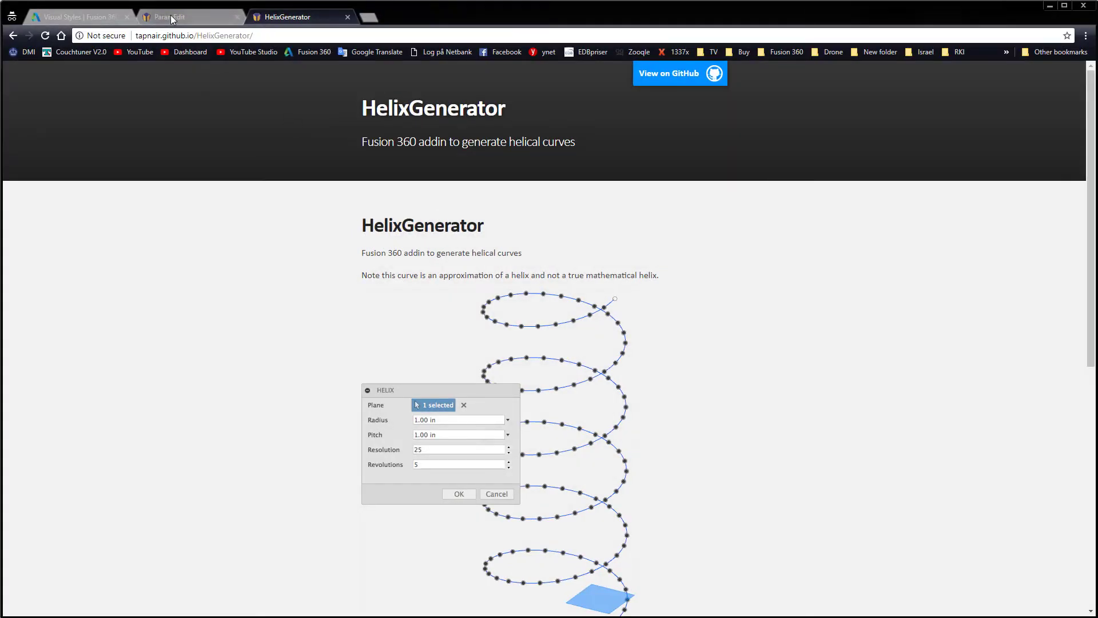
- View the ParamEdit add-in page in Chrome, then return to the Fusion 360 box design
{"action": "left_click", "coordinate": [169, 17]}
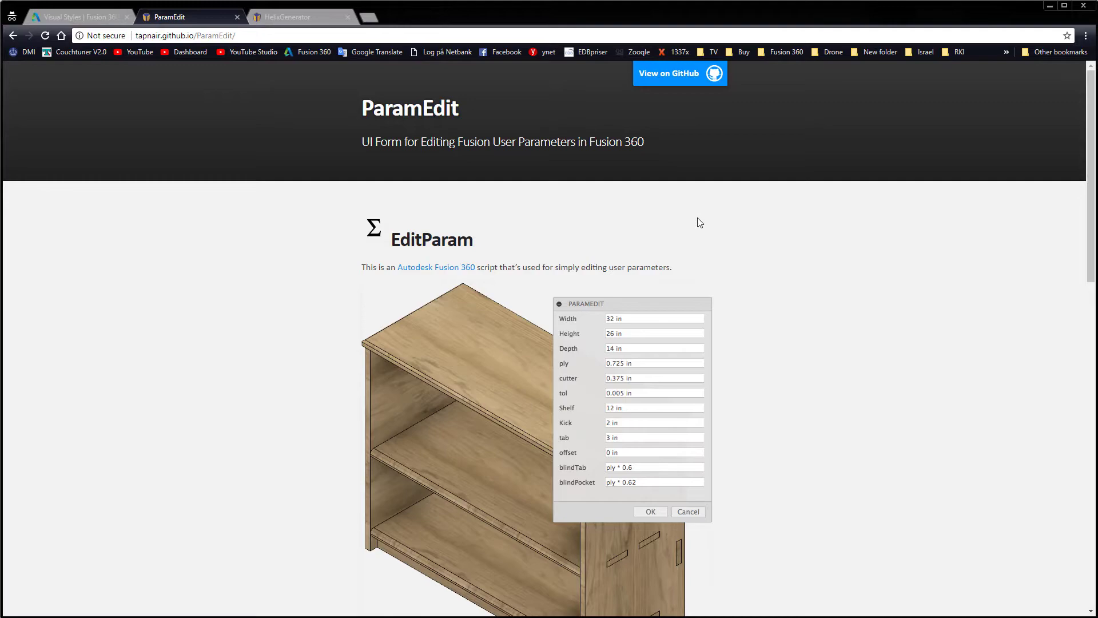
{"action": "left_click", "coordinate": [1050, 7]}
{"action": "left_click", "coordinate": [496, 82]}
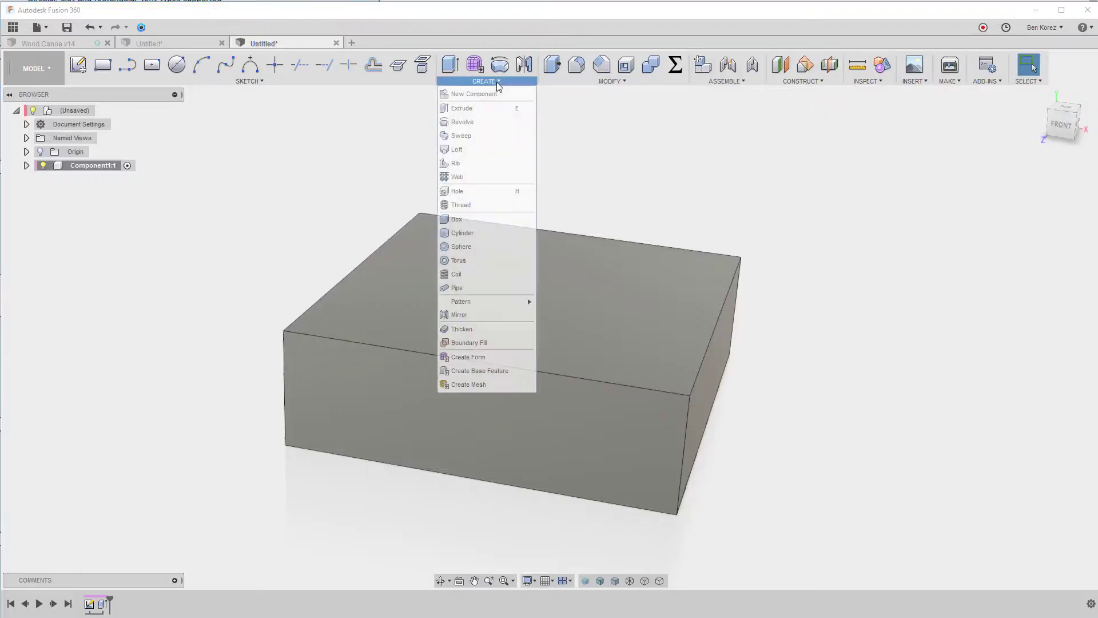
- In Change Parameters, set the width expression to 300 mm and close the dialog
{"action": "left_click", "coordinate": [595, 82]}
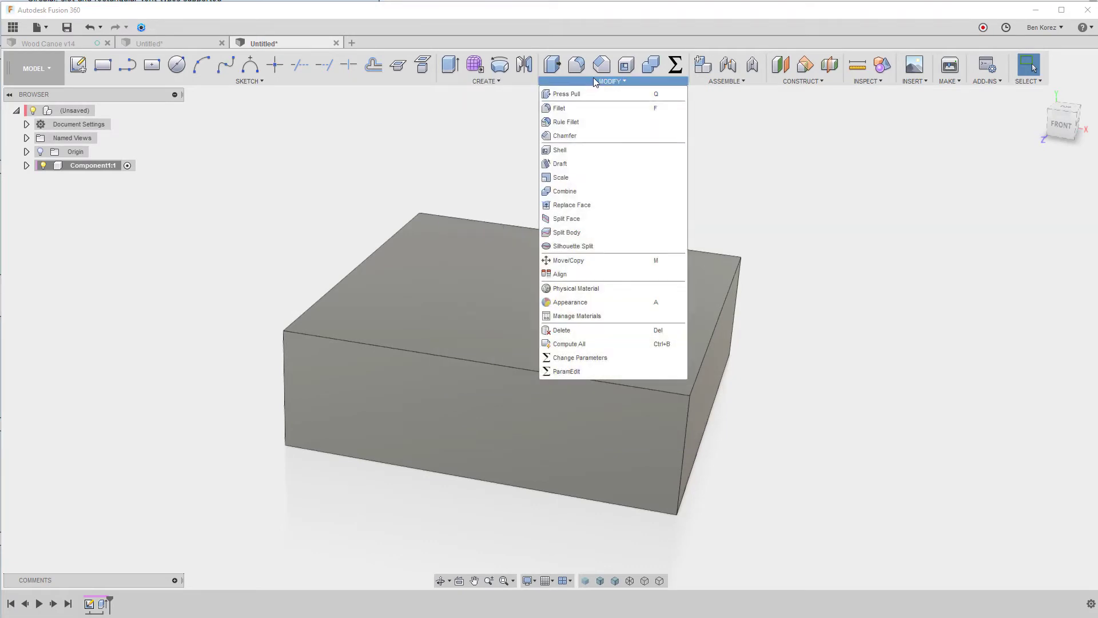
{"action": "left_click", "coordinate": [595, 358]}
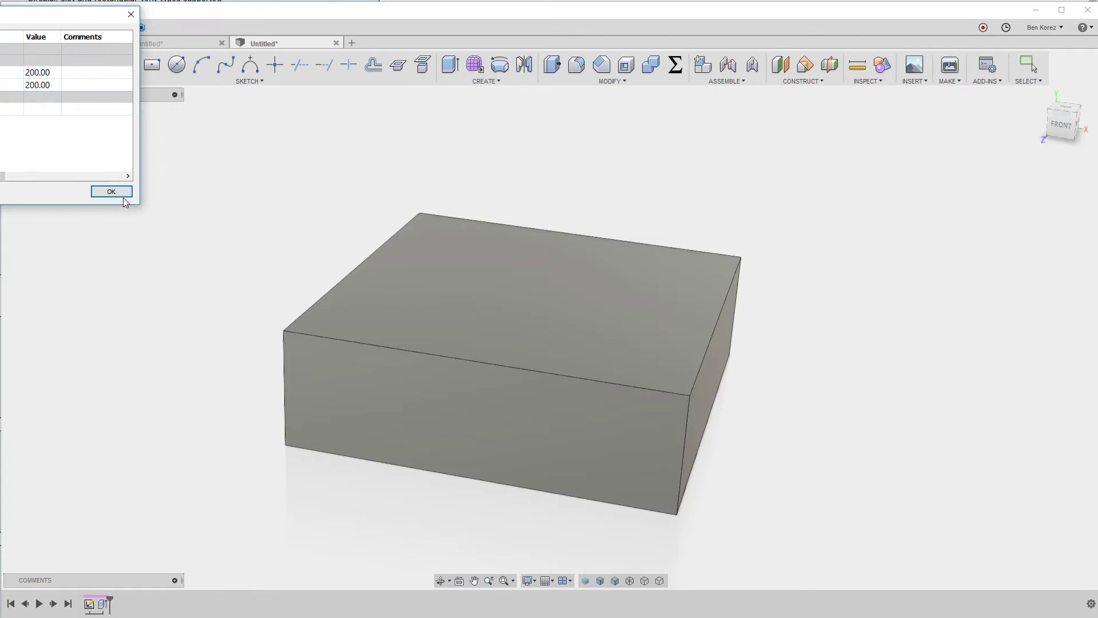
{"action": "left_click_drag", "start_coordinate": [83, 16], "coordinate": [962, 81]}
{"action": "double_click", "coordinate": [859, 133]}
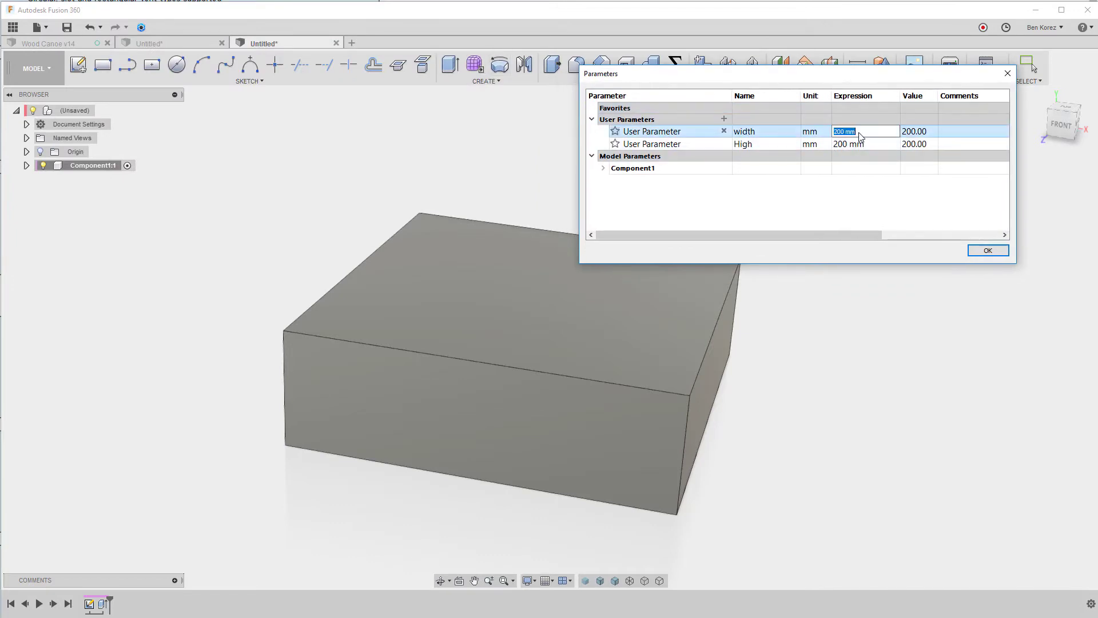
{"action": "type", "text": "300"}
{"action": "key", "text": "Return"}
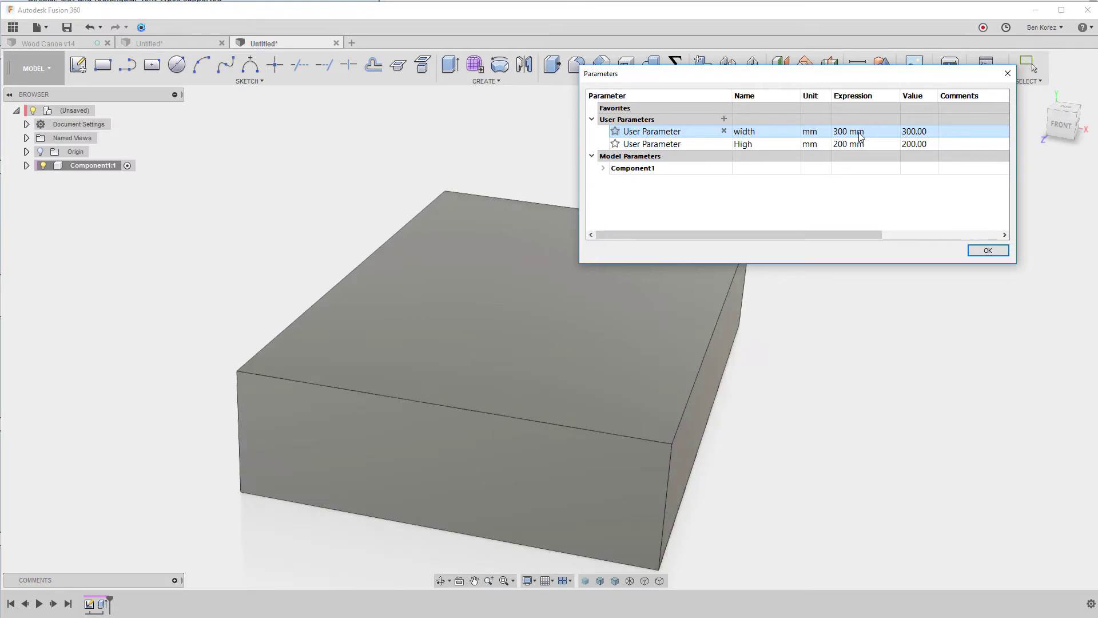
{"action": "left_click", "coordinate": [989, 251]}
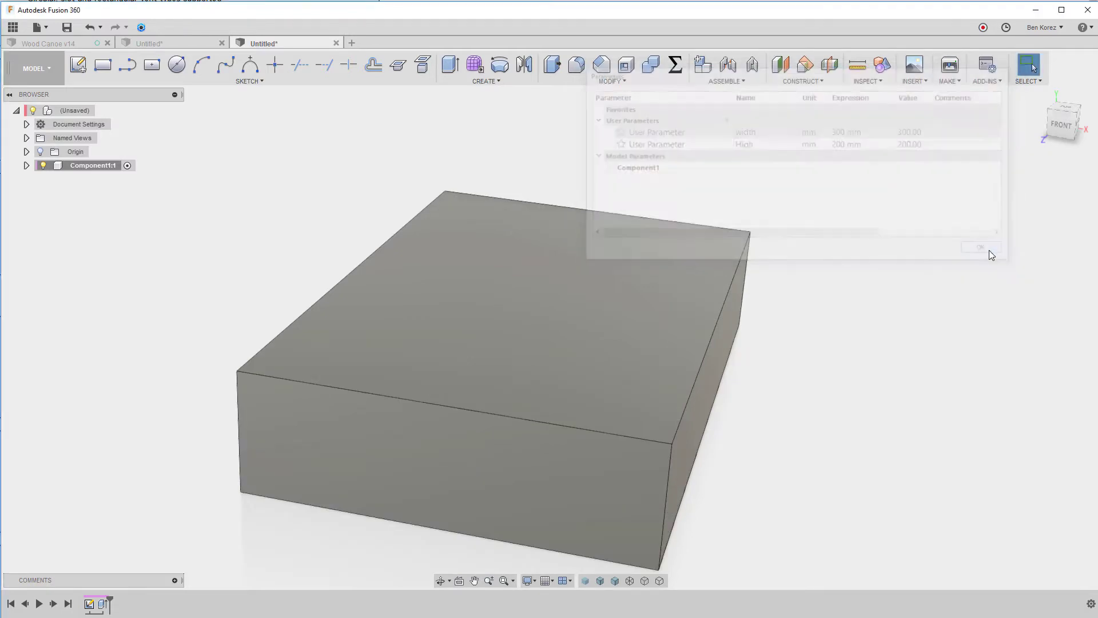
{"action": "left_click", "coordinate": [677, 66]}
{"action": "left_click_drag", "start_coordinate": [800, 110], "coordinate": [954, 139]}
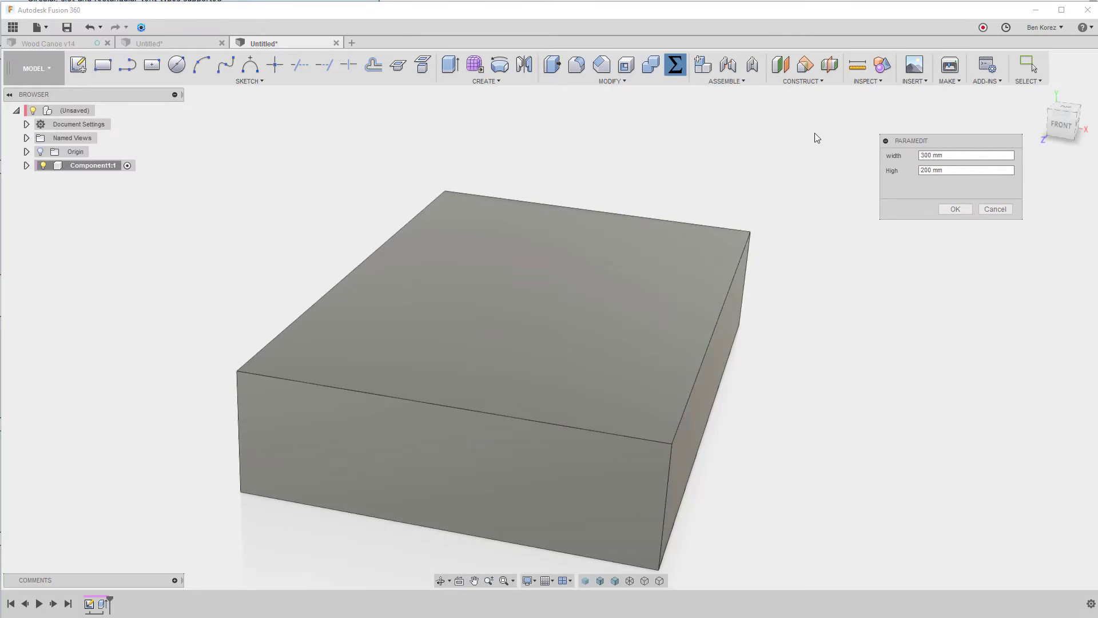
{"action": "left_click_drag", "start_coordinate": [959, 170], "coordinate": [918, 172]}
{"action": "type", "text": "500"}
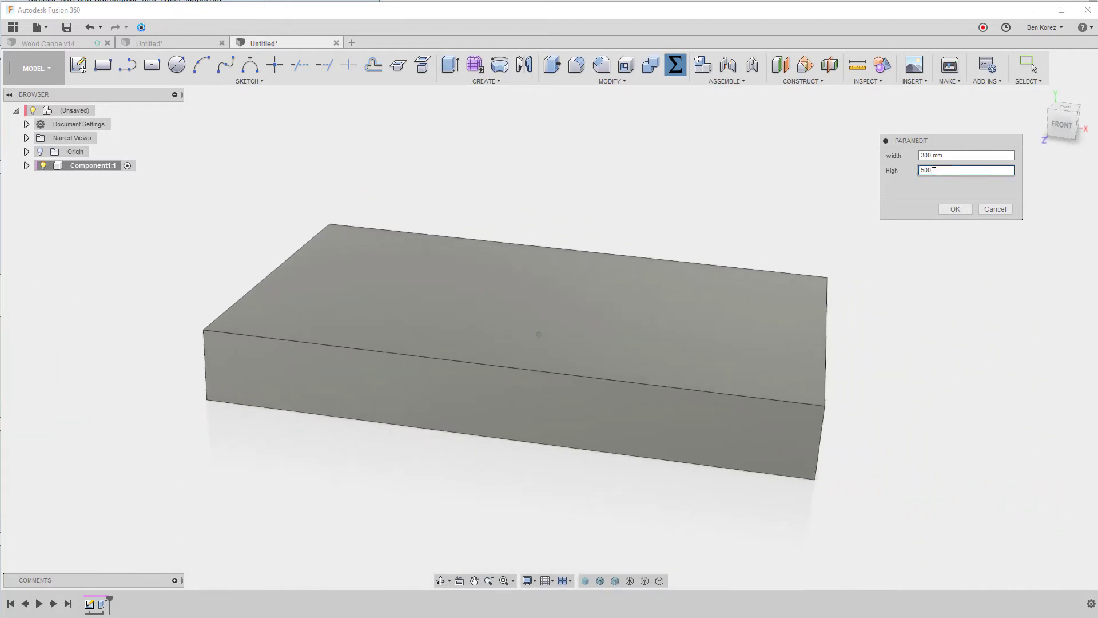
{"action": "left_click_drag", "start_coordinate": [918, 171], "coordinate": [935, 171]}
{"action": "type", "text": "40"}
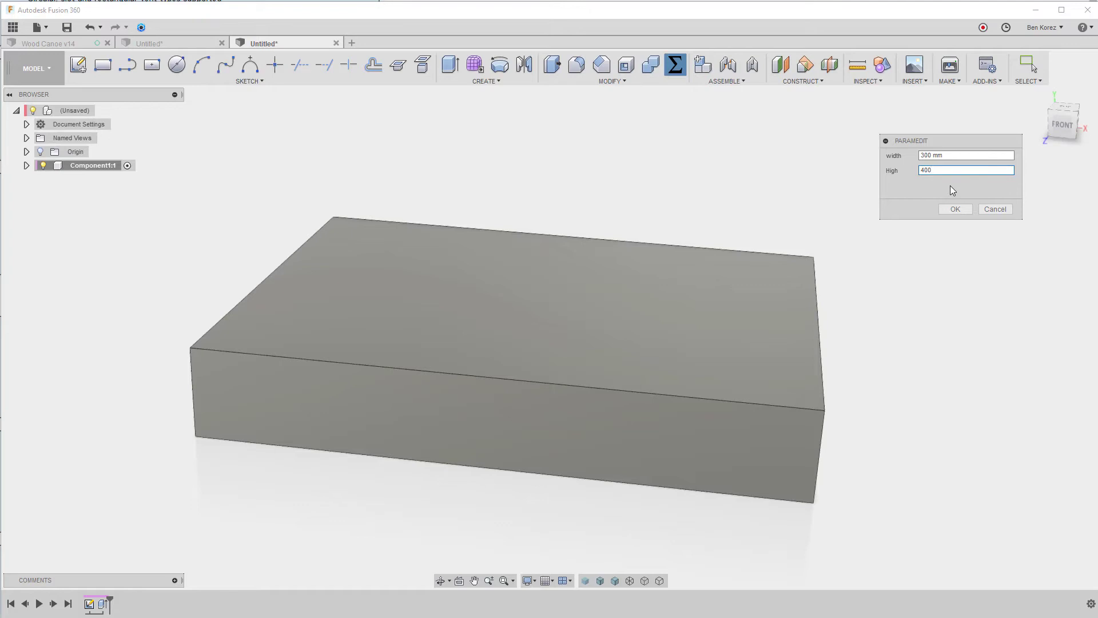
{"action": "left_click", "coordinate": [995, 208]}
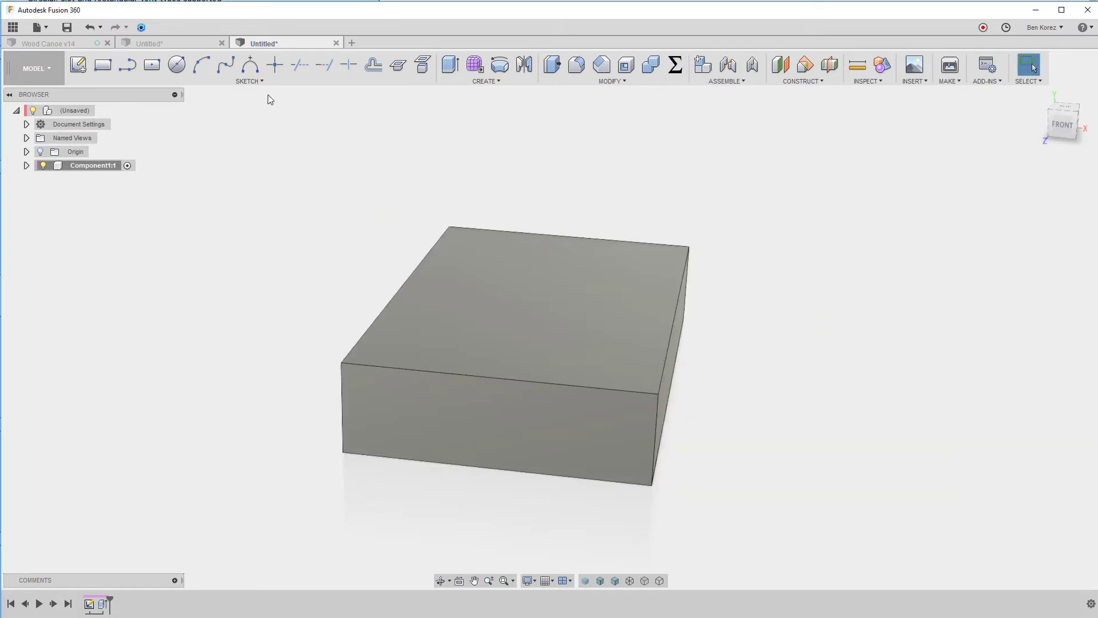
- In the helix design, add a Plane Along Path at the end of the helix
{"action": "left_click", "coordinate": [170, 44]}
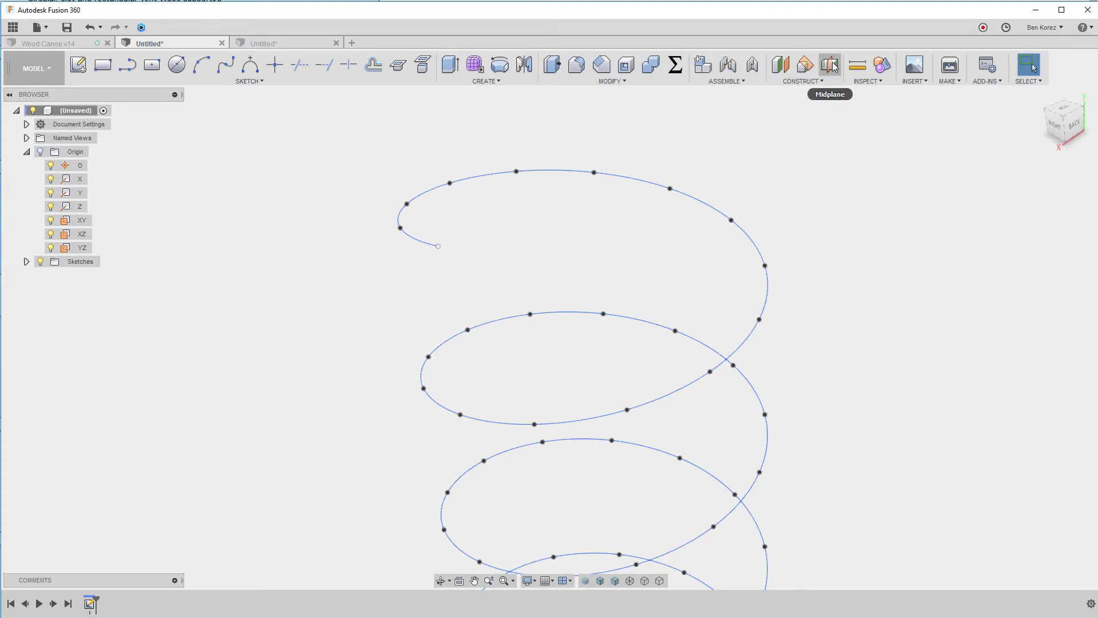
{"action": "left_click", "coordinate": [801, 82]}
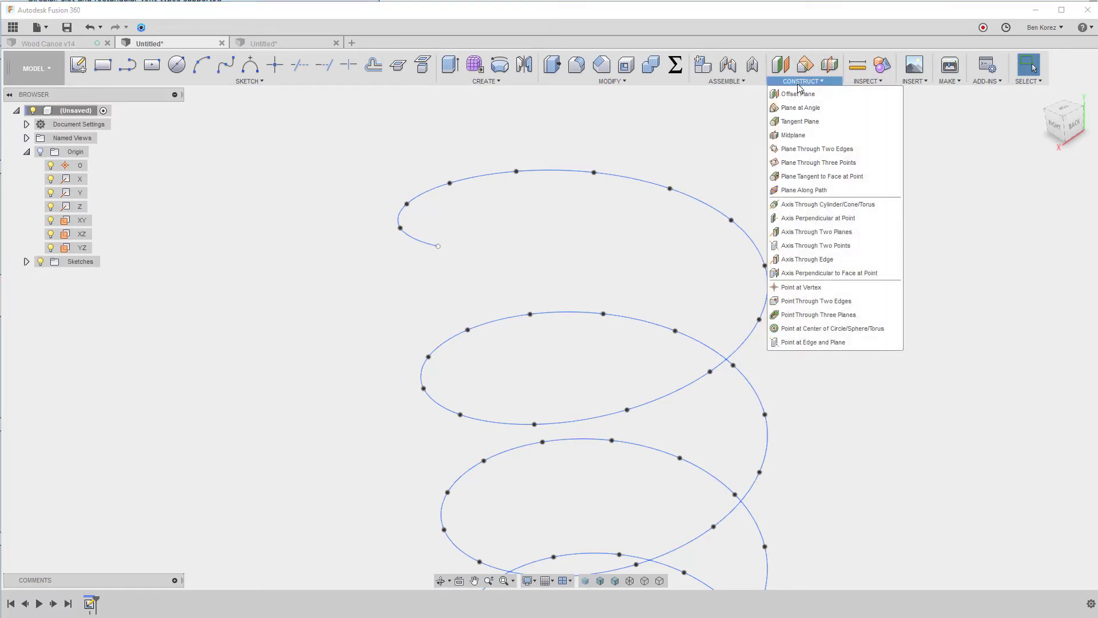
{"action": "left_click", "coordinate": [804, 190]}
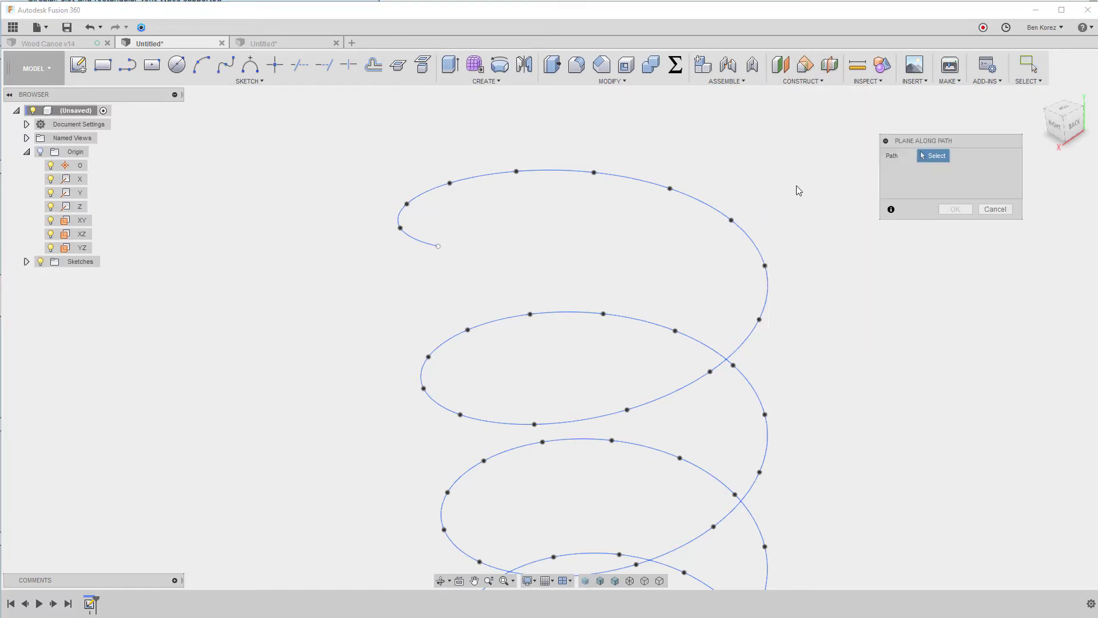
{"action": "left_click", "coordinate": [440, 249]}
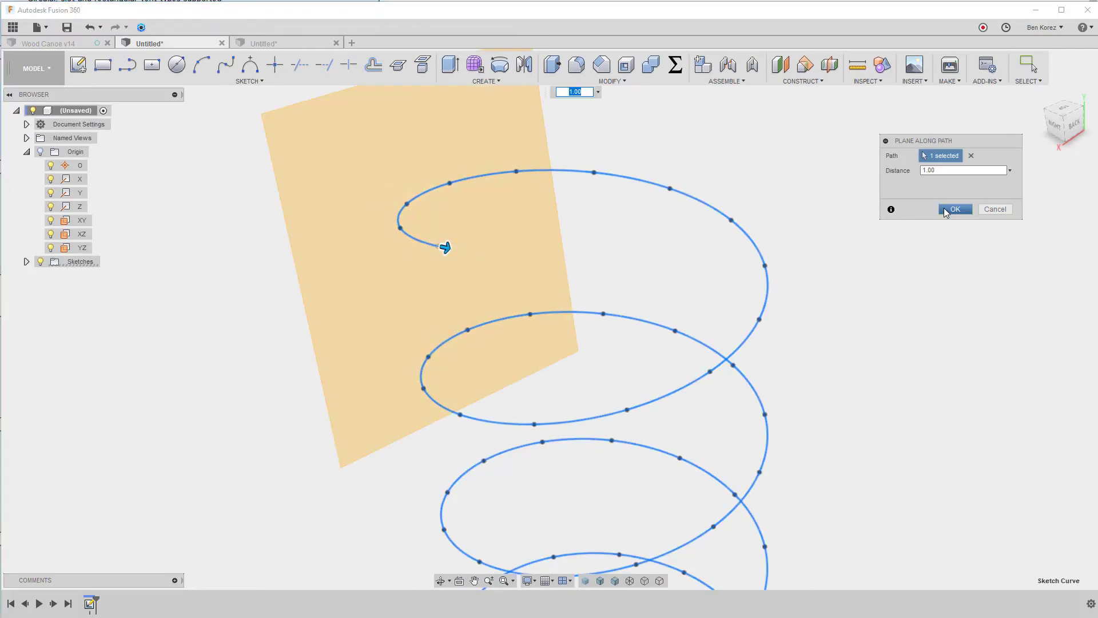
{"action": "left_click", "coordinate": [944, 208]}
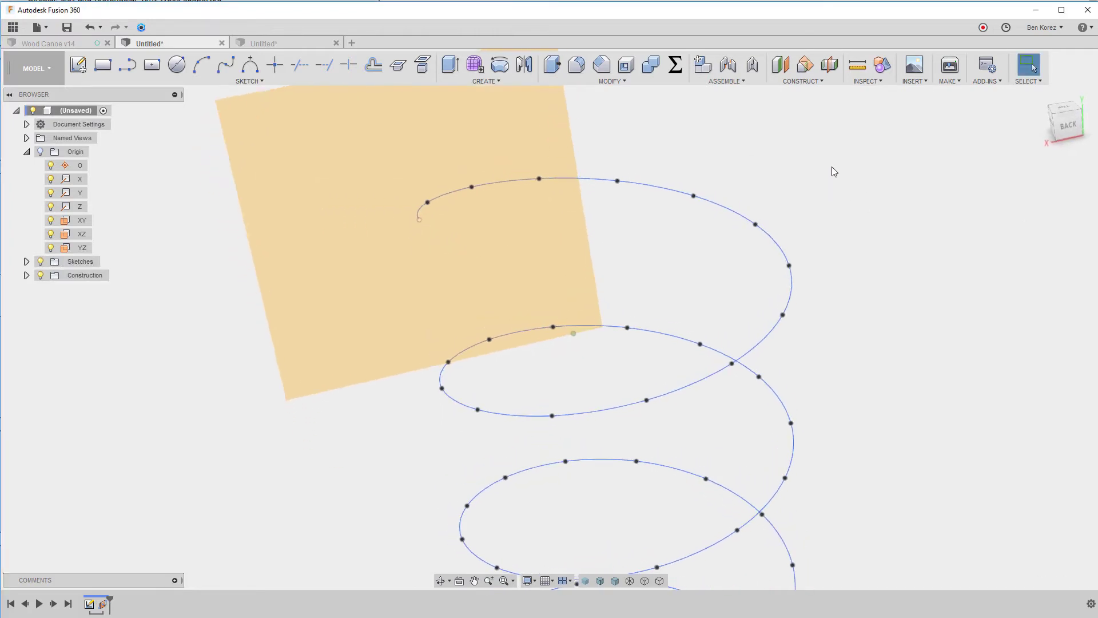
- Start a new sketch on the new construction plane
{"action": "left_click", "coordinate": [78, 65]}
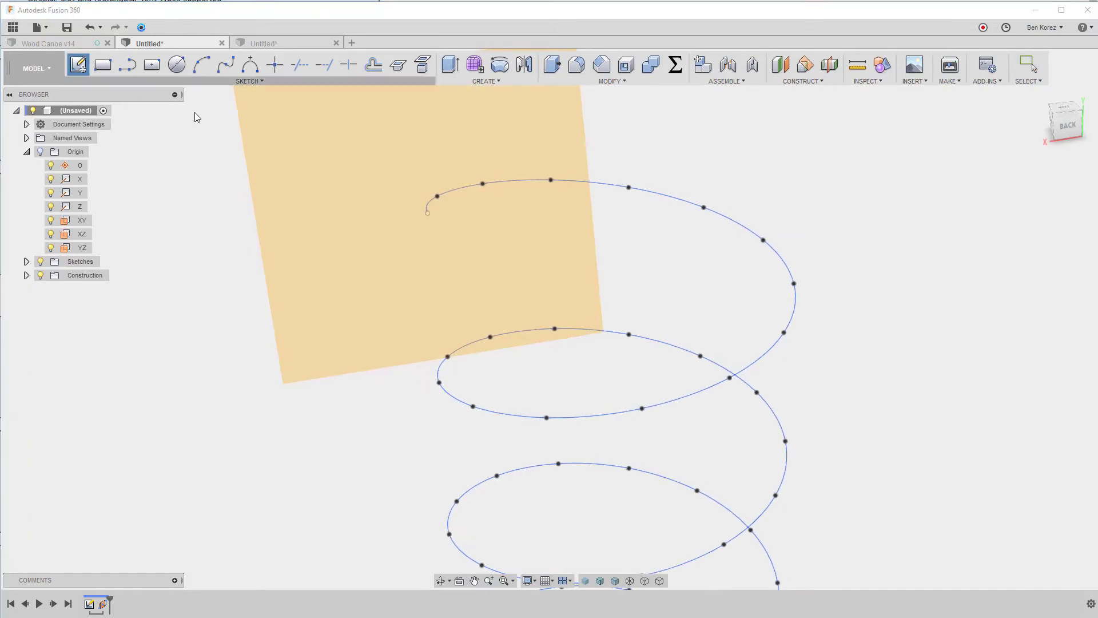
{"action": "left_click", "coordinate": [322, 170]}
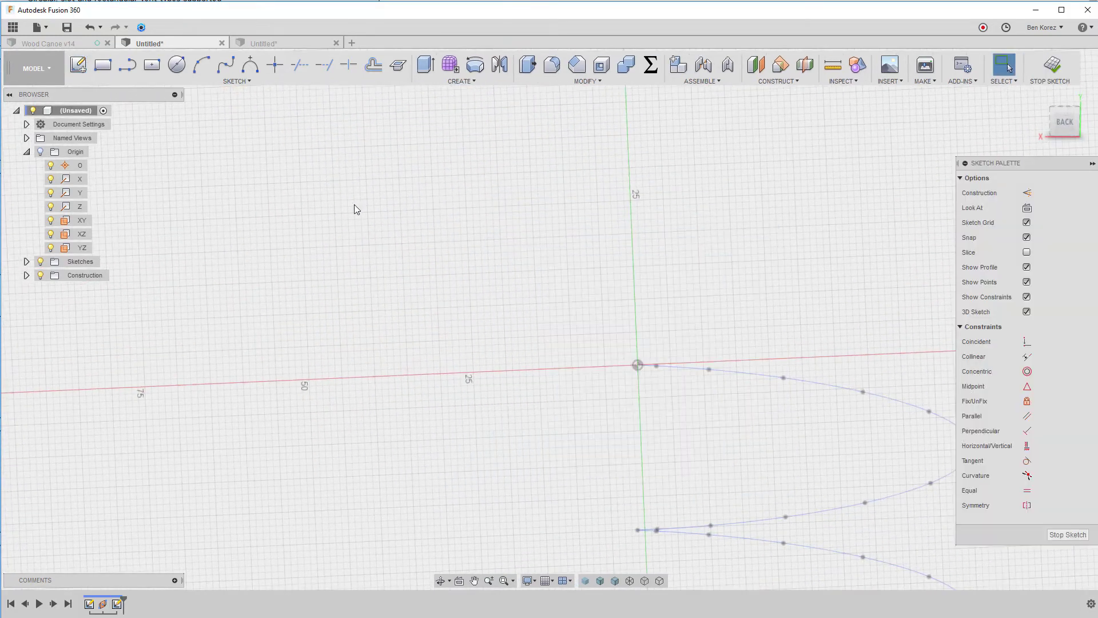
{"action": "scroll", "coordinate": [681, 372], "scroll_direction": "up", "scroll_amount": 5}
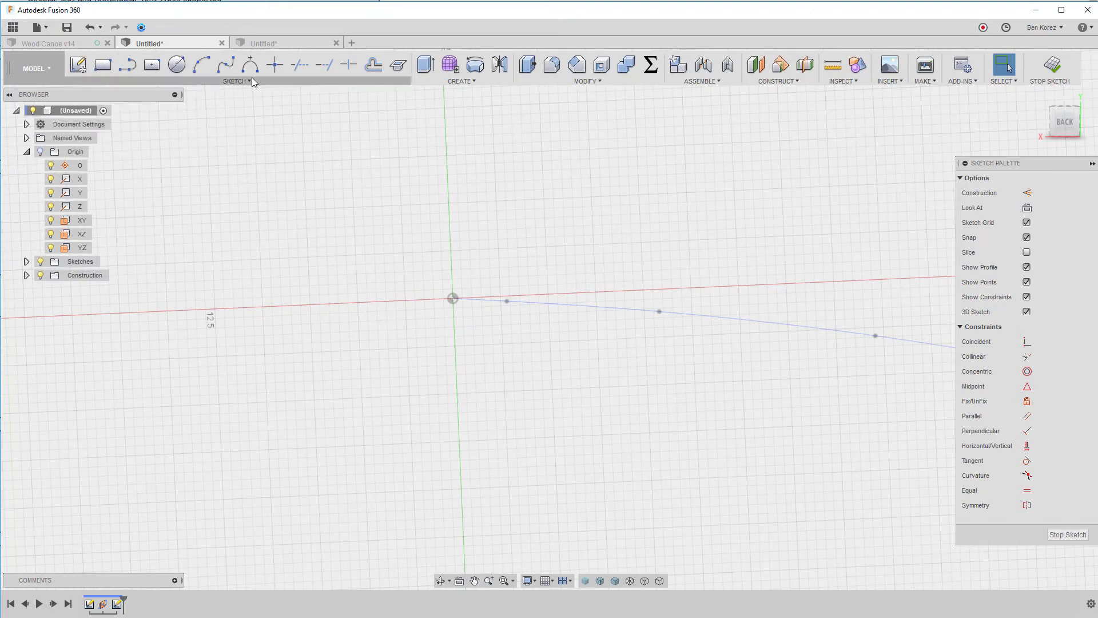
- Draw the remaining line segments to close the four-sided profile at the helix start
{"action": "key", "text": "l"}
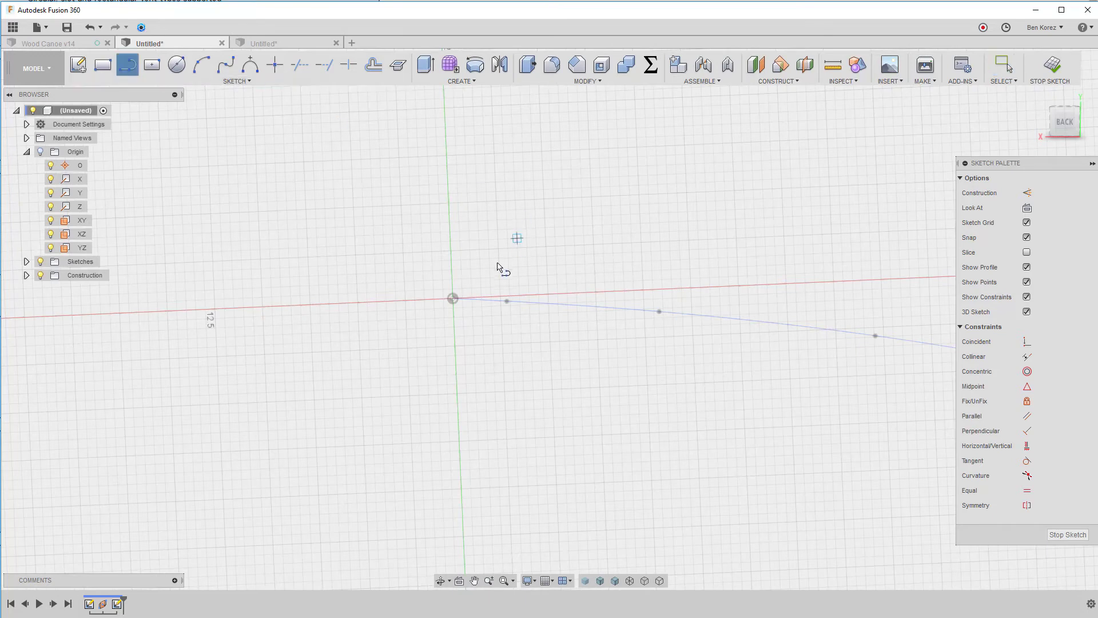
{"action": "left_click", "coordinate": [453, 299]}
{"action": "left_click", "coordinate": [451, 251]}
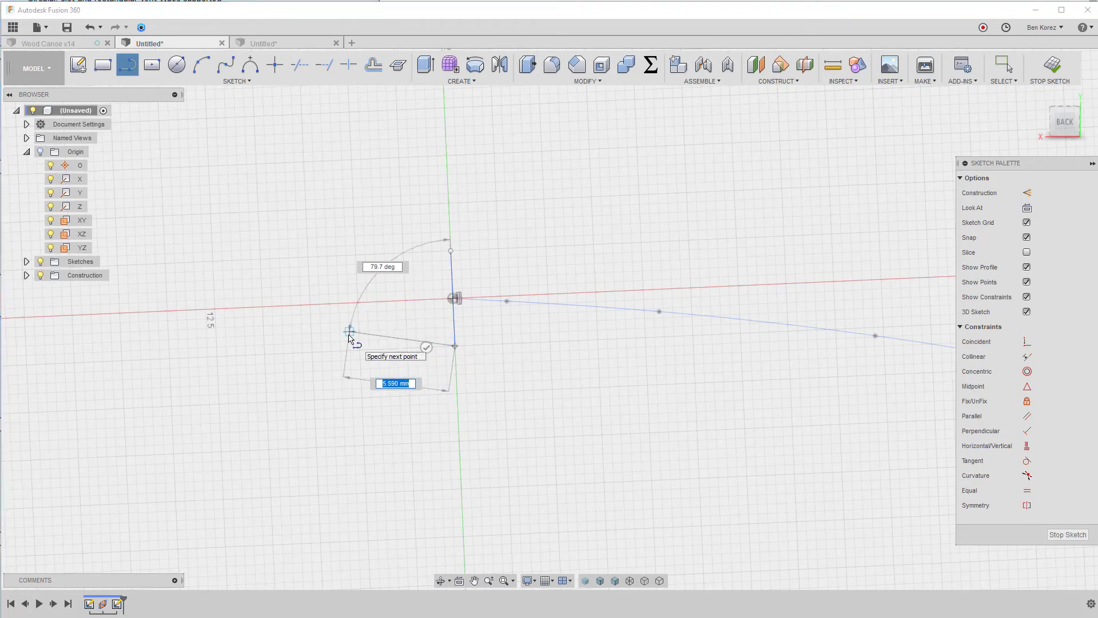
{"action": "left_click", "coordinate": [349, 331]}
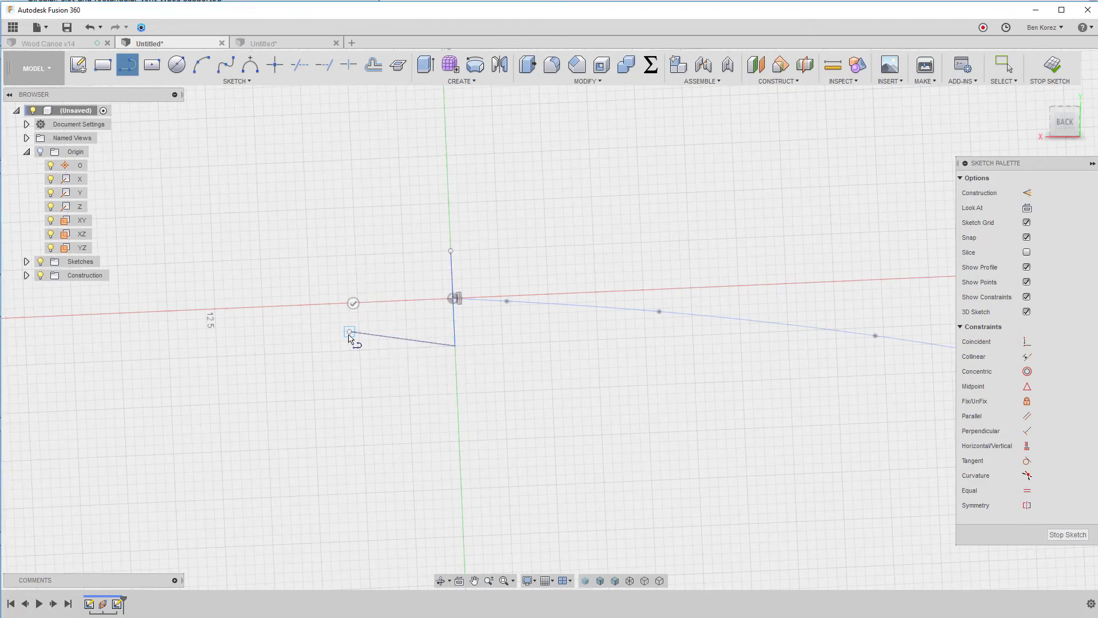
{"action": "double_click", "coordinate": [346, 296]}
{"action": "left_click", "coordinate": [348, 293]}
{"action": "left_click", "coordinate": [451, 251]}
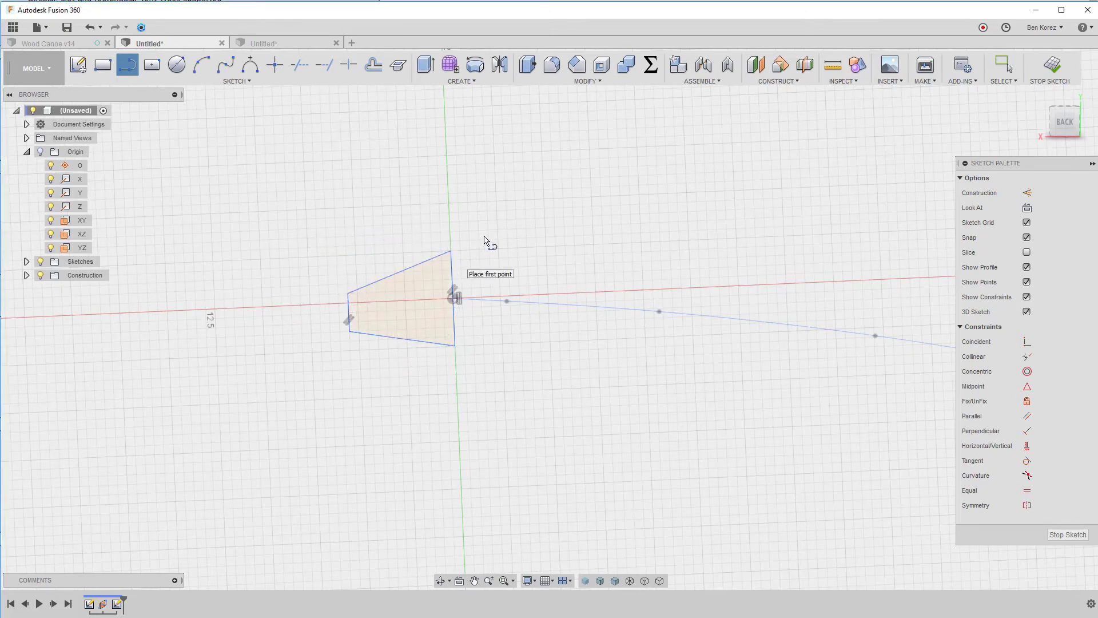
{"action": "key", "text": "Escape"}
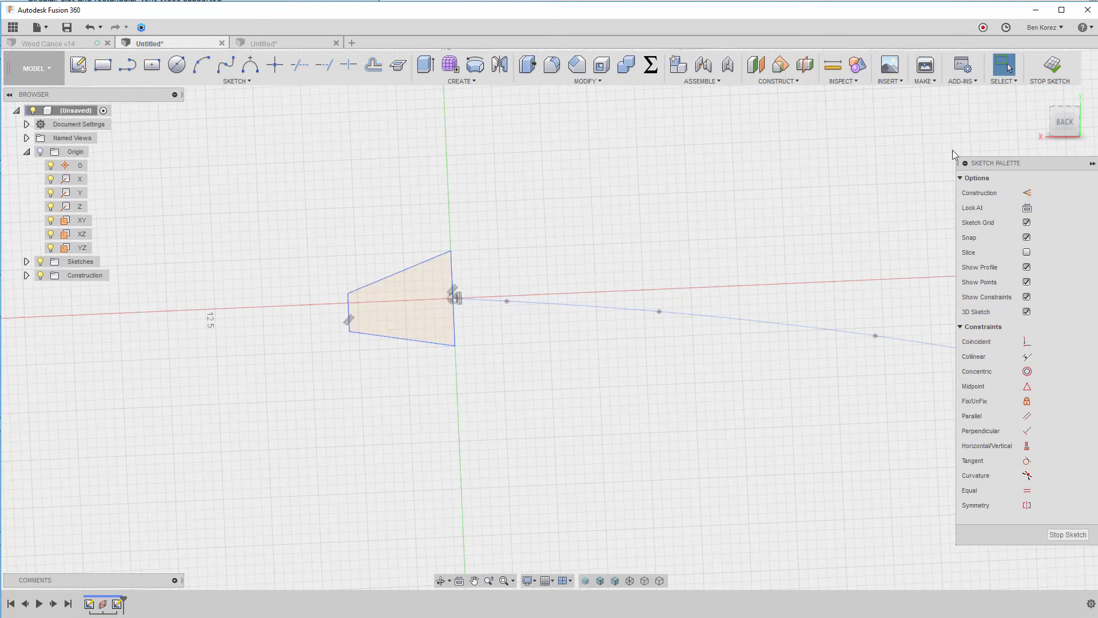
- Finish the profile sketch, sweep it along the helix, then roll the timeline back before the sweep
{"action": "left_click", "coordinate": [1054, 70]}
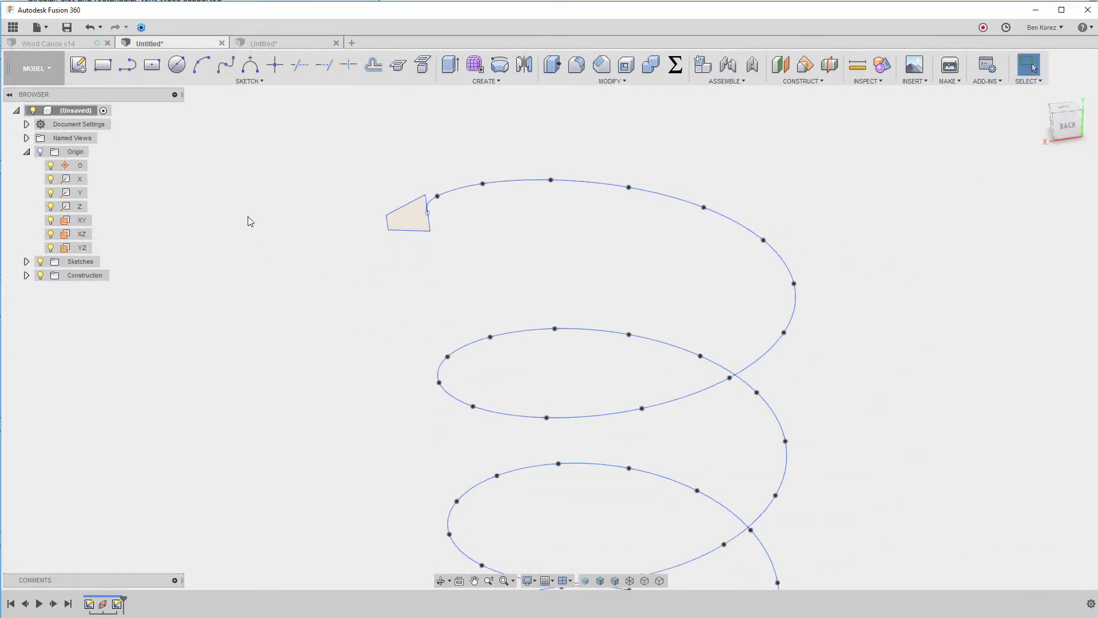
{"action": "left_click", "coordinate": [498, 81]}
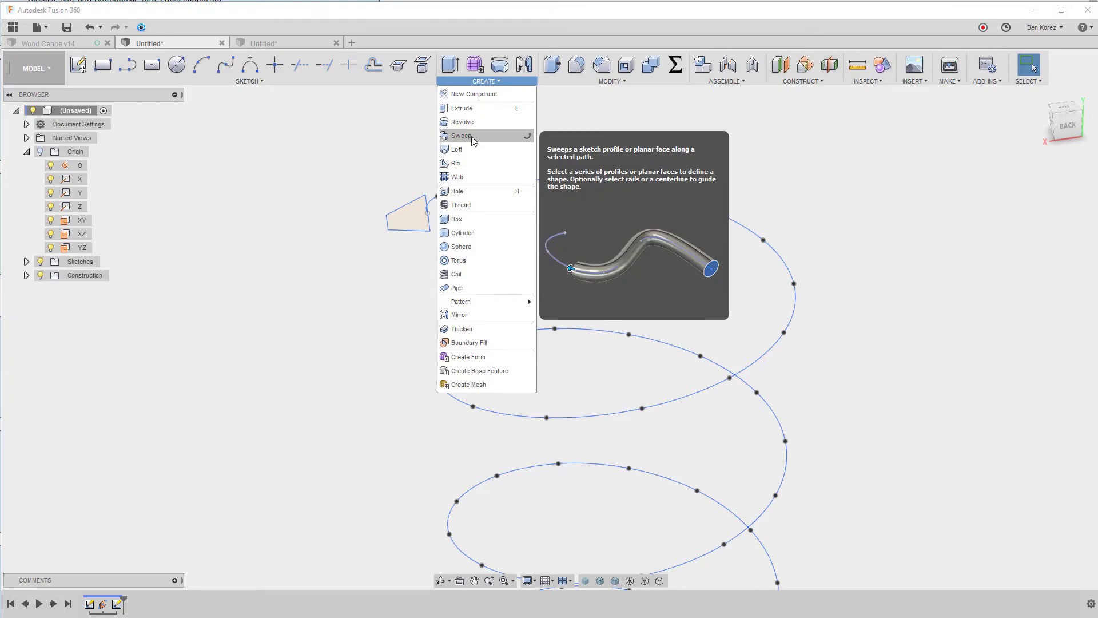
{"action": "left_click", "coordinate": [409, 197]}
{"action": "left_click", "coordinate": [406, 221]}
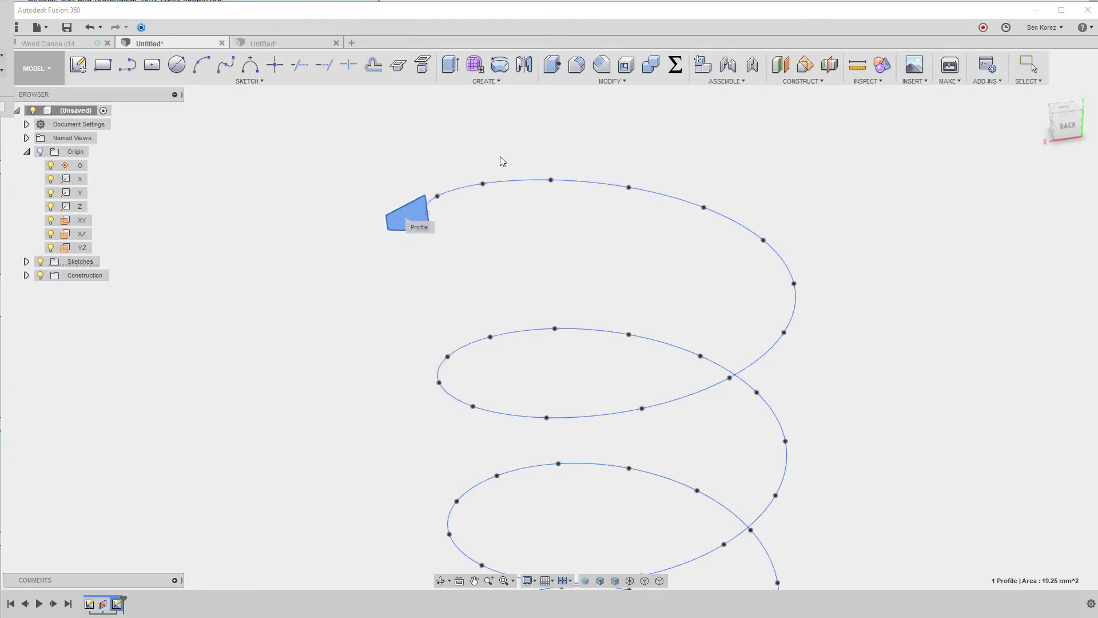
{"action": "left_click", "coordinate": [496, 181]}
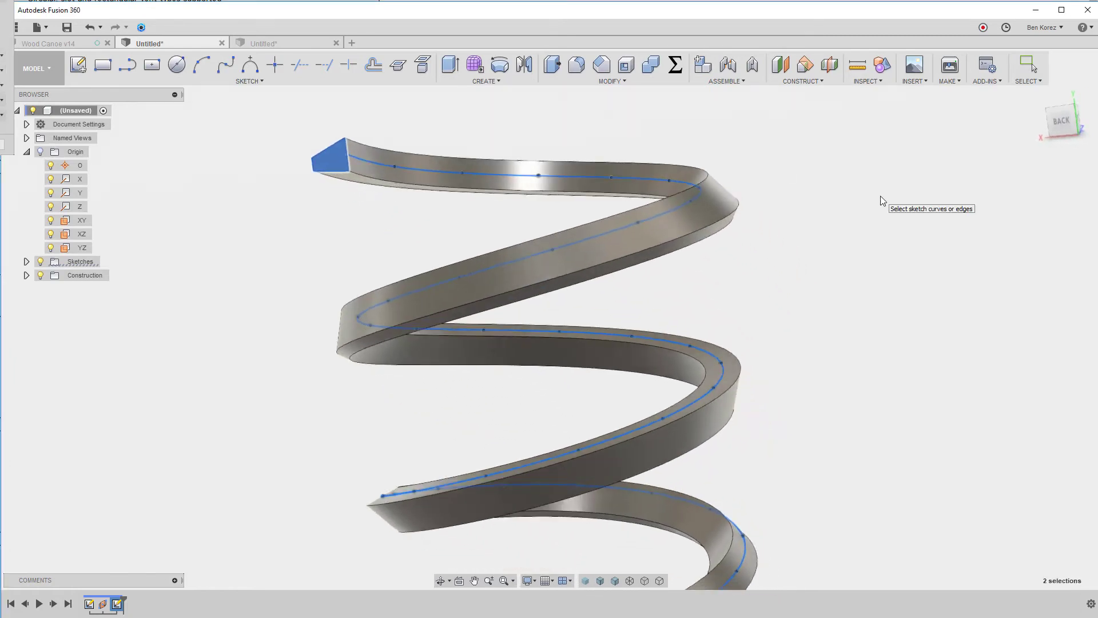
{"action": "mouse_move", "coordinate": [881, 200]}
{"action": "middle_mouse_down", "text": "shift"}
{"action": "mouse_move", "coordinate": [537, 190]}
{"action": "mouse_move", "coordinate": [672, 272]}
{"action": "mouse_move", "coordinate": [509, 224]}
{"action": "mouse_move", "coordinate": [357, 212]}
{"action": "mouse_move", "coordinate": [407, 207]}
{"action": "mouse_move", "coordinate": [498, 91]}
{"action": "middle_mouse_up", "text": "shift"}
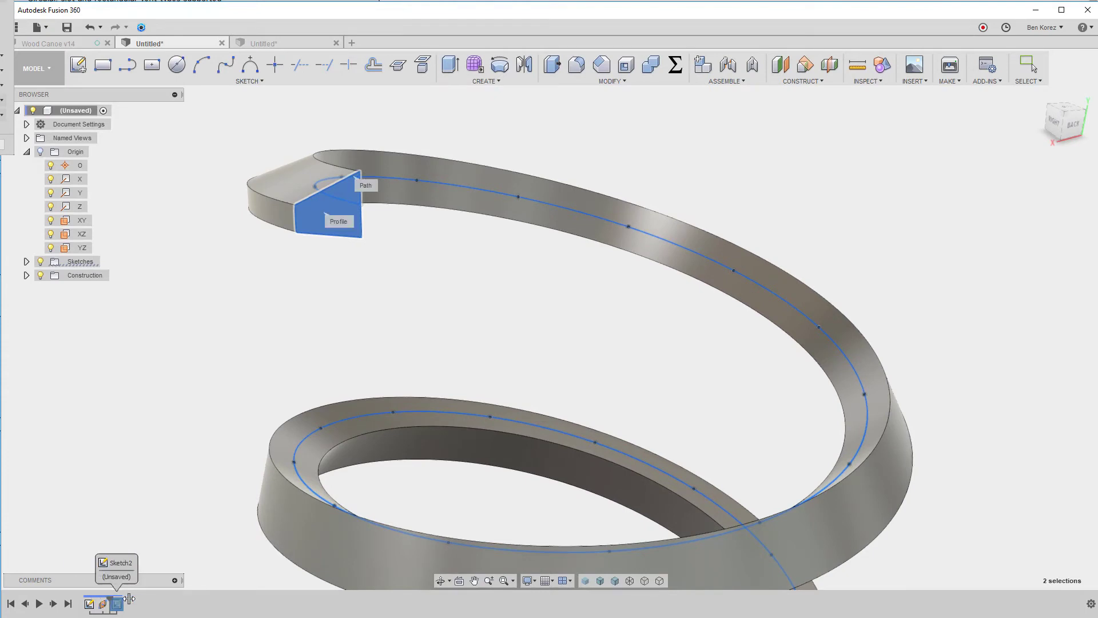
{"action": "mouse_move", "coordinate": [137, 599]}
{"action": "left_mouse_down"}
{"action": "mouse_move", "coordinate": [124, 598]}
{"action": "mouse_move", "coordinate": [139, 597]}
{"action": "left_mouse_up"}
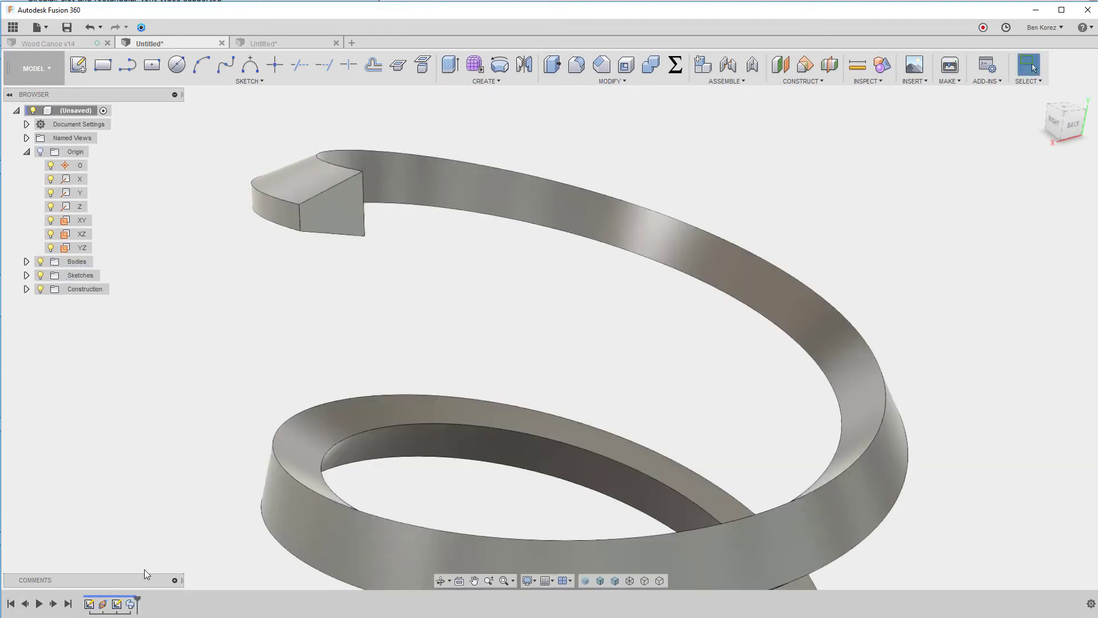
- Reopen the sweep feature for editing and move its dialog off the profile
{"action": "right_click", "coordinate": [134, 604]}
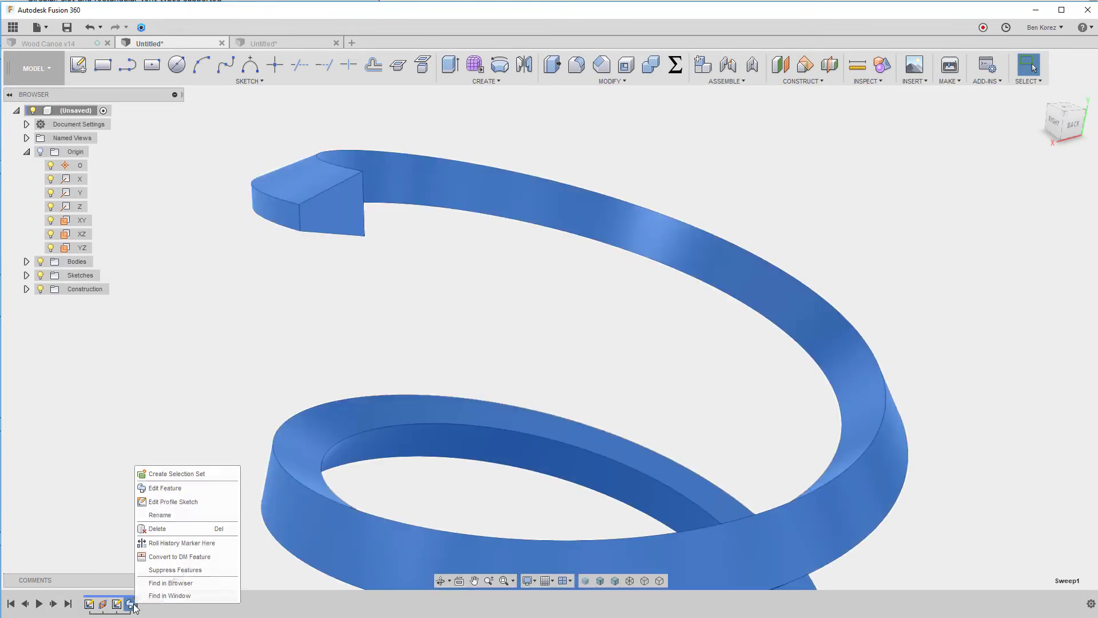
{"action": "left_click", "coordinate": [177, 488]}
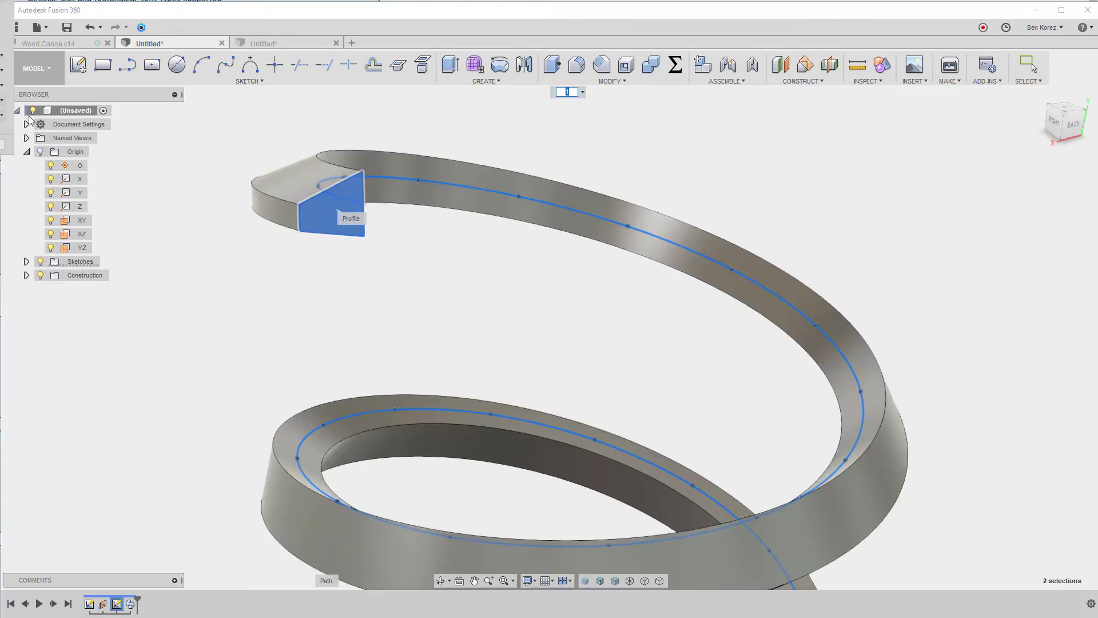
{"action": "left_click_drag", "start_coordinate": [495, 171], "coordinate": [577, 166]}
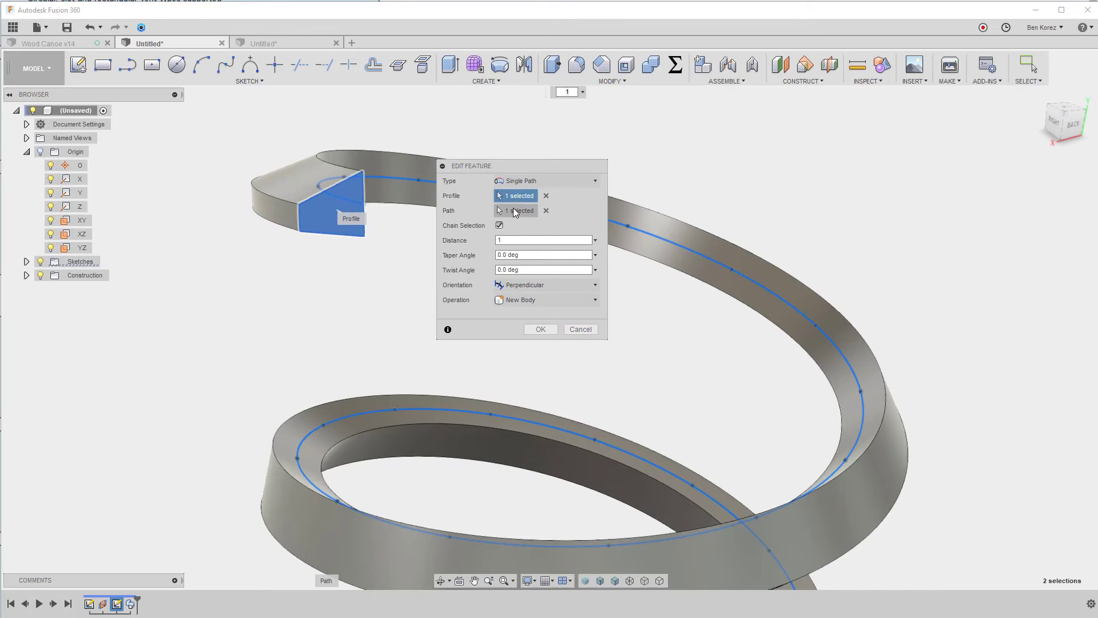
- Change the sweep type to Path + Guide Surface and pick the XZ plane as guide surface
{"action": "left_click", "coordinate": [596, 181]}
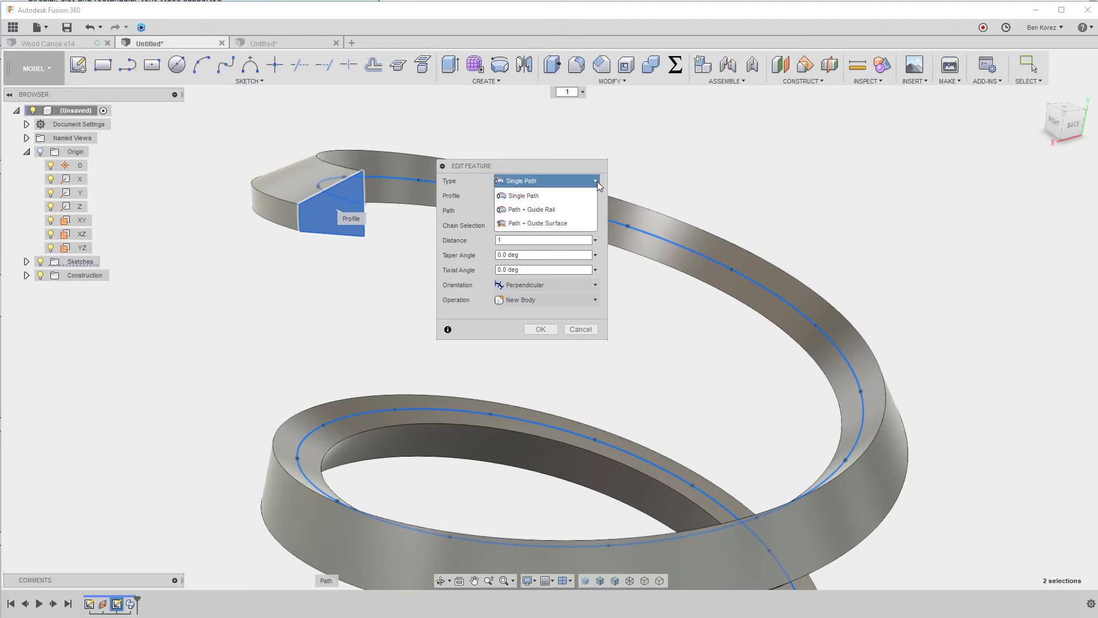
{"action": "left_click", "coordinate": [532, 223]}
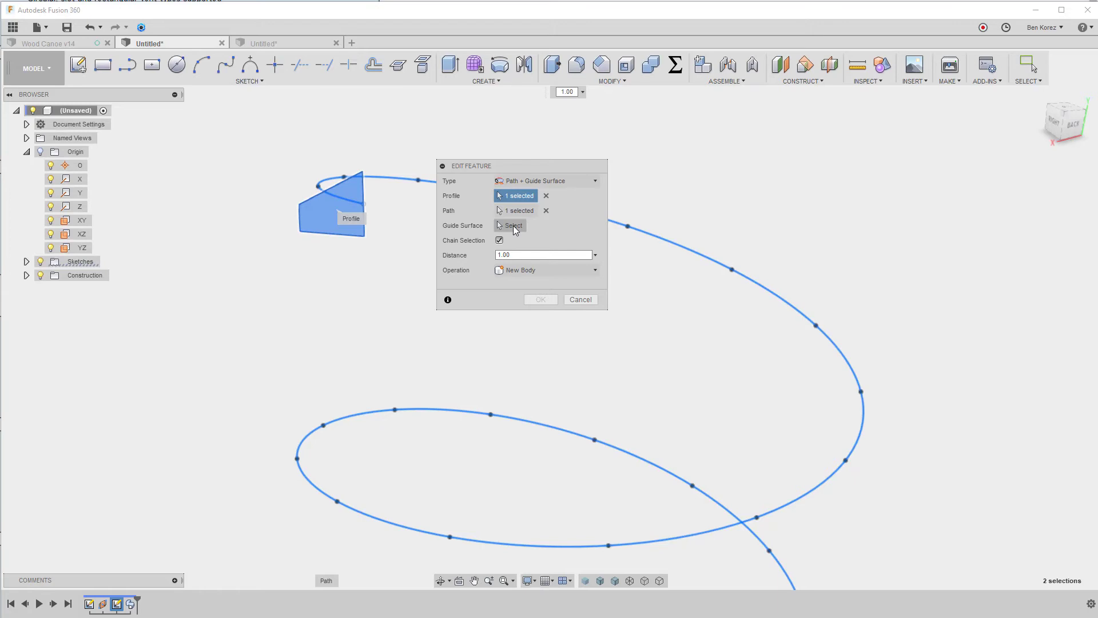
{"action": "left_click", "coordinate": [514, 227]}
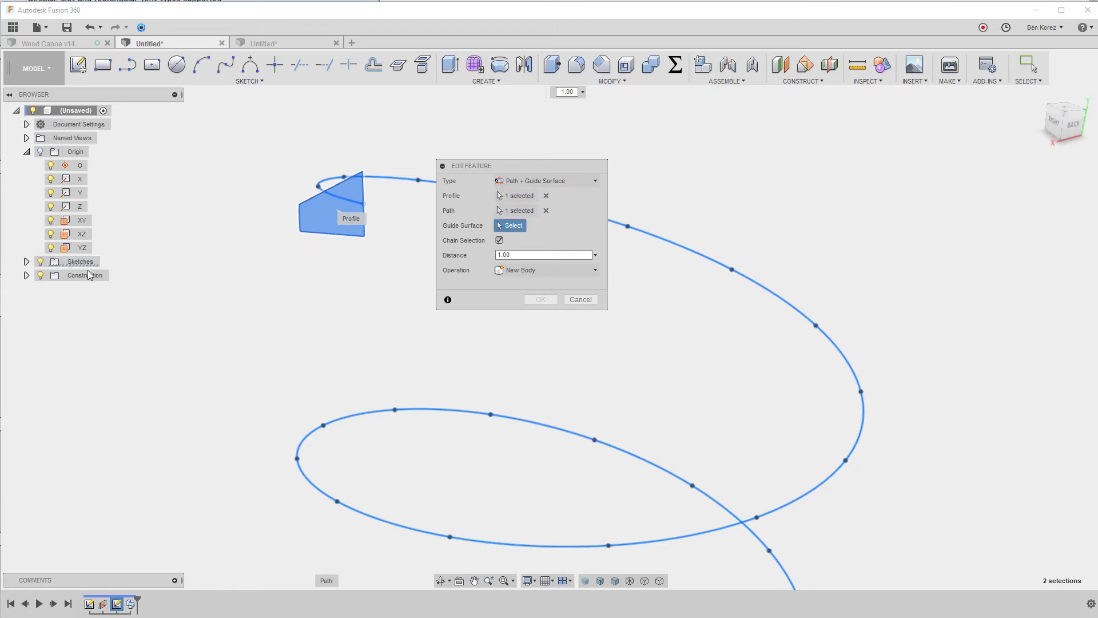
{"action": "left_click", "coordinate": [83, 234]}
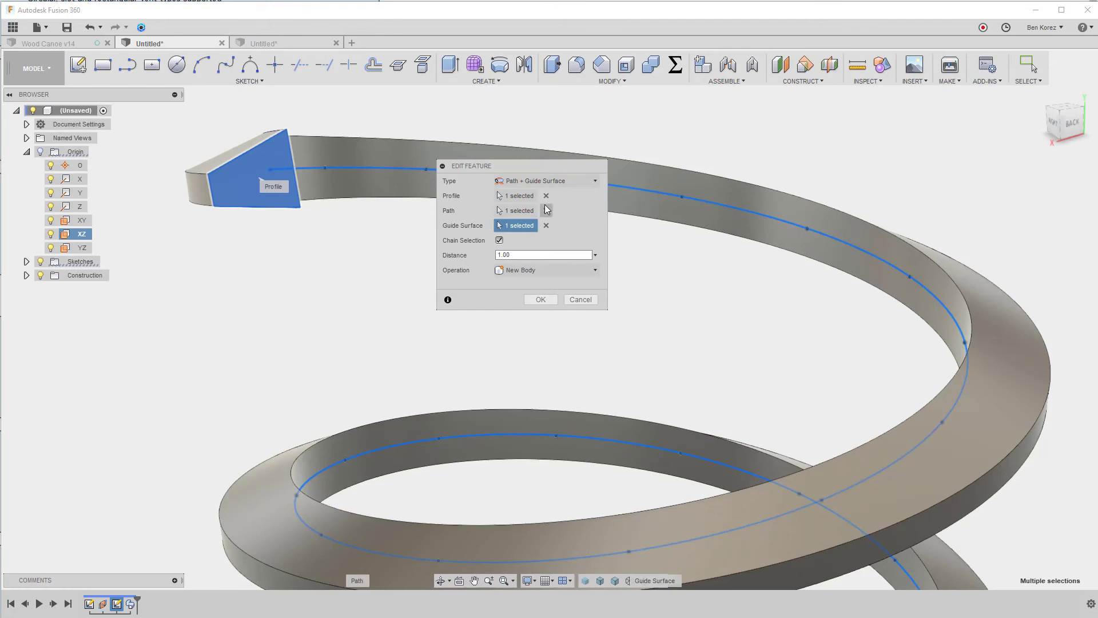
{"action": "left_click", "coordinate": [578, 176]}
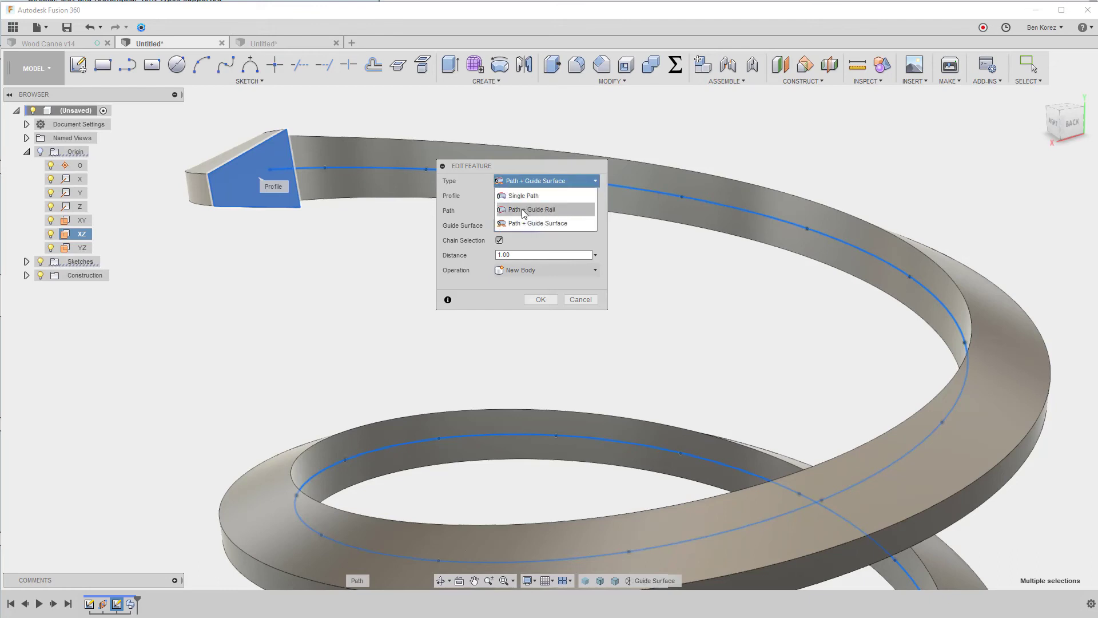
{"action": "left_click", "coordinate": [558, 223]}
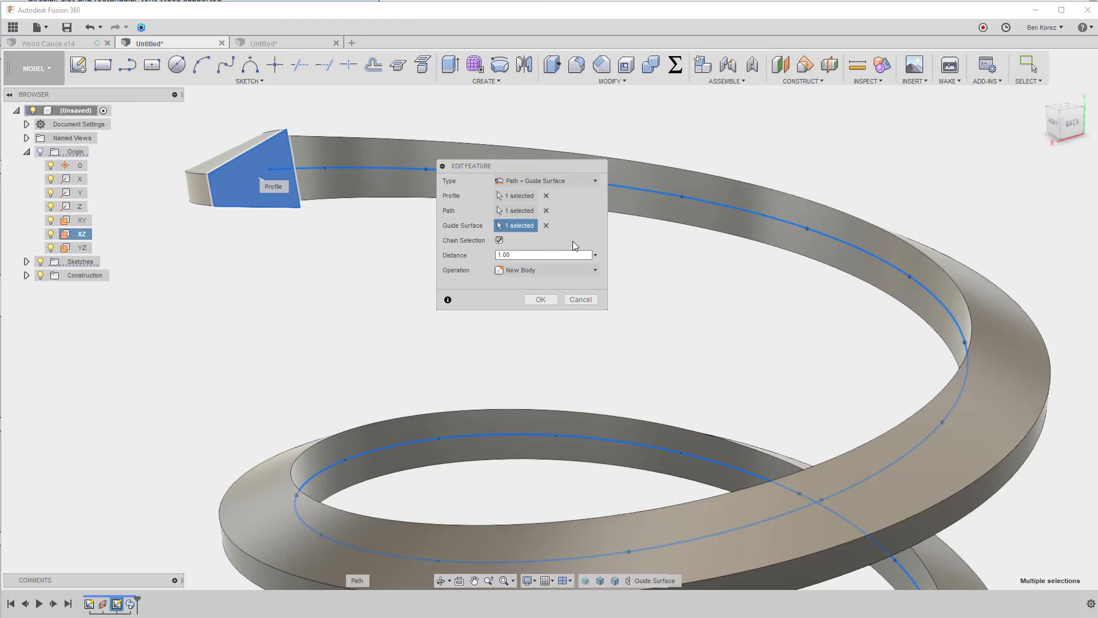
{"action": "left_click", "coordinate": [547, 226]}
{"action": "left_click", "coordinate": [82, 252]}
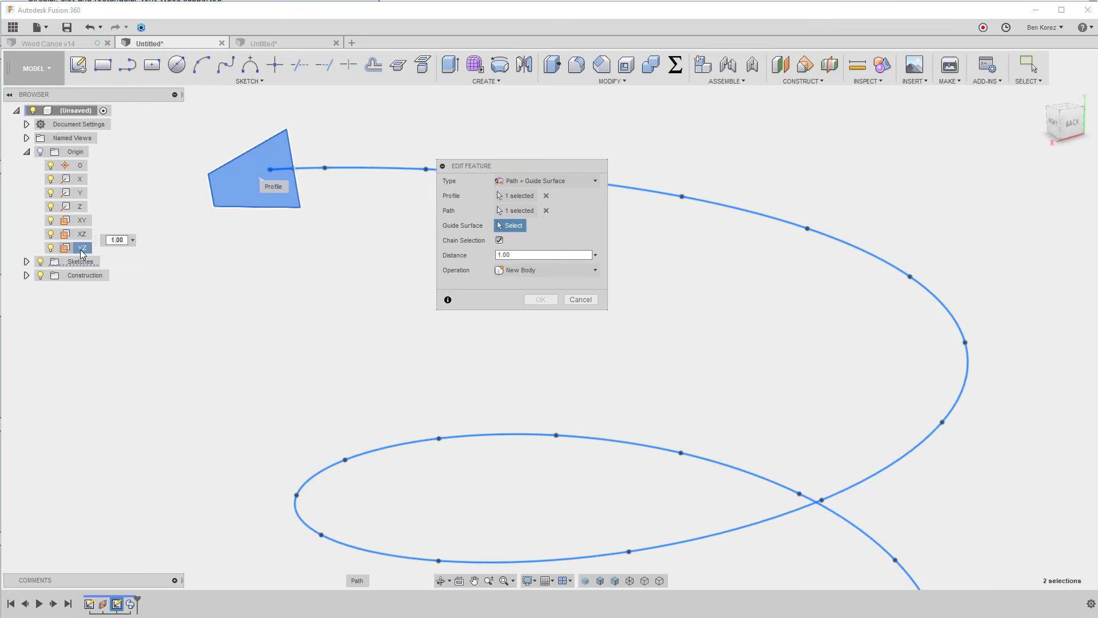
{"action": "left_click", "coordinate": [81, 252]}
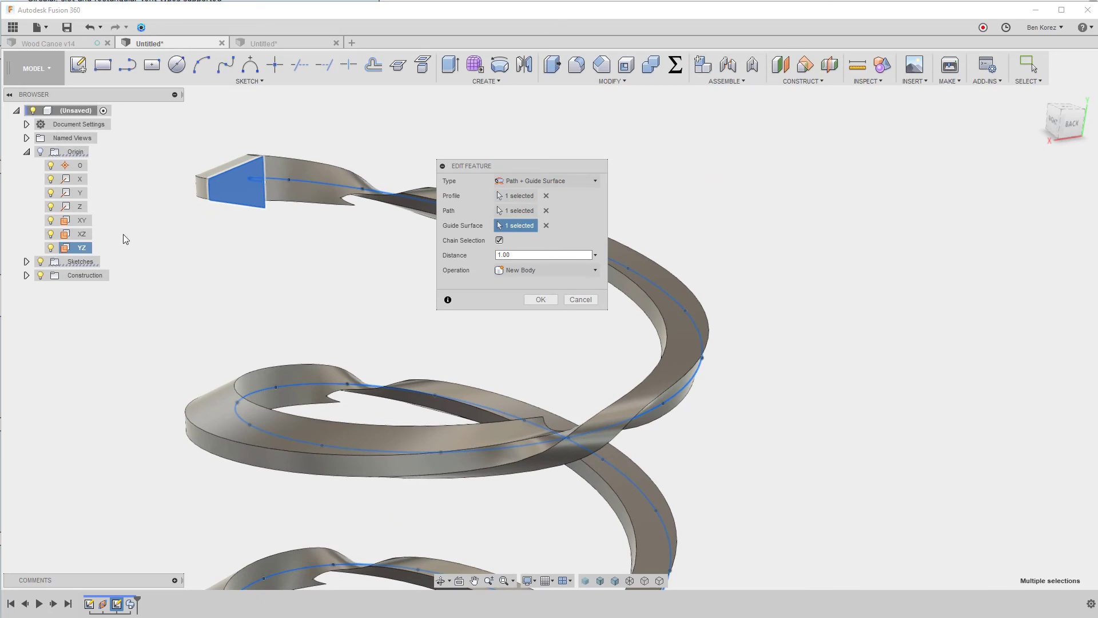
{"action": "left_click", "coordinate": [546, 226]}
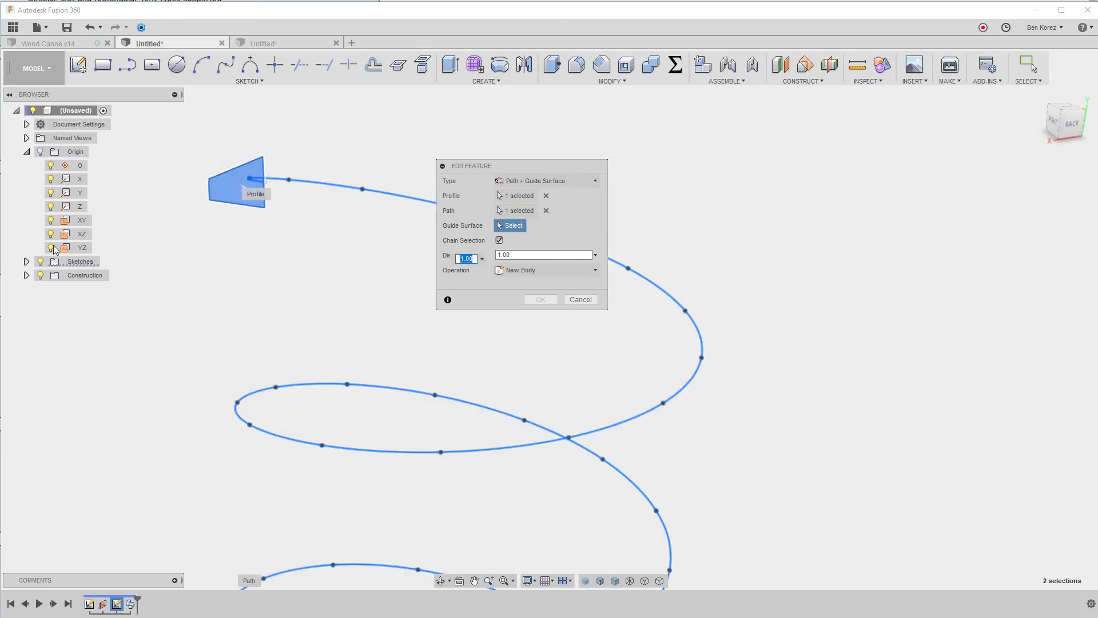
{"action": "left_click", "coordinate": [82, 235]}
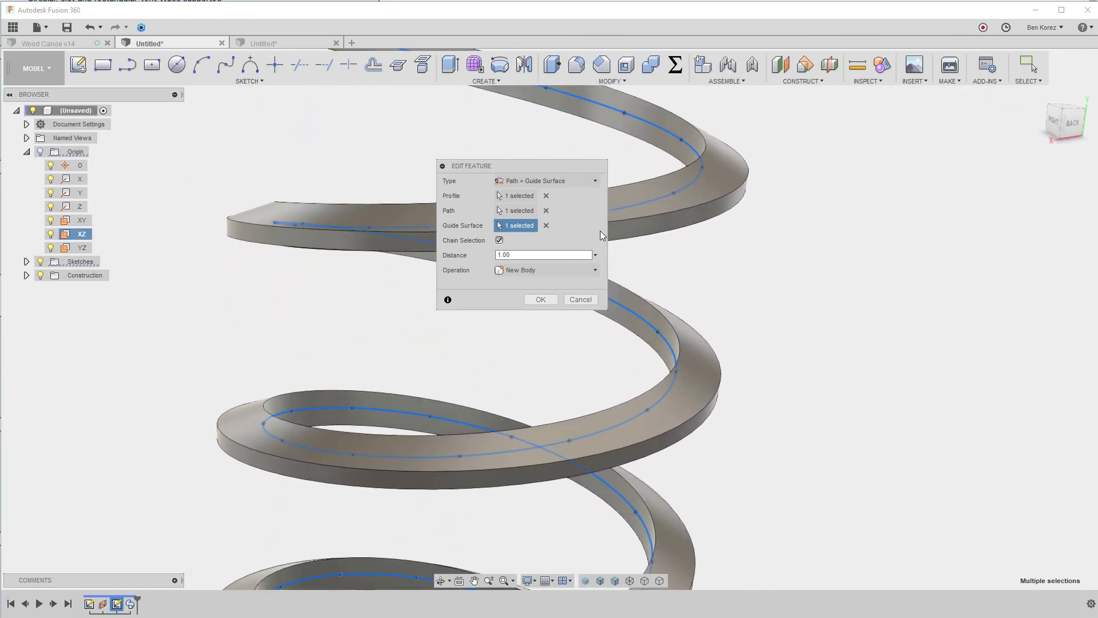
{"action": "scroll", "coordinate": [600, 231], "scroll_direction": "down", "scroll_amount": 3}
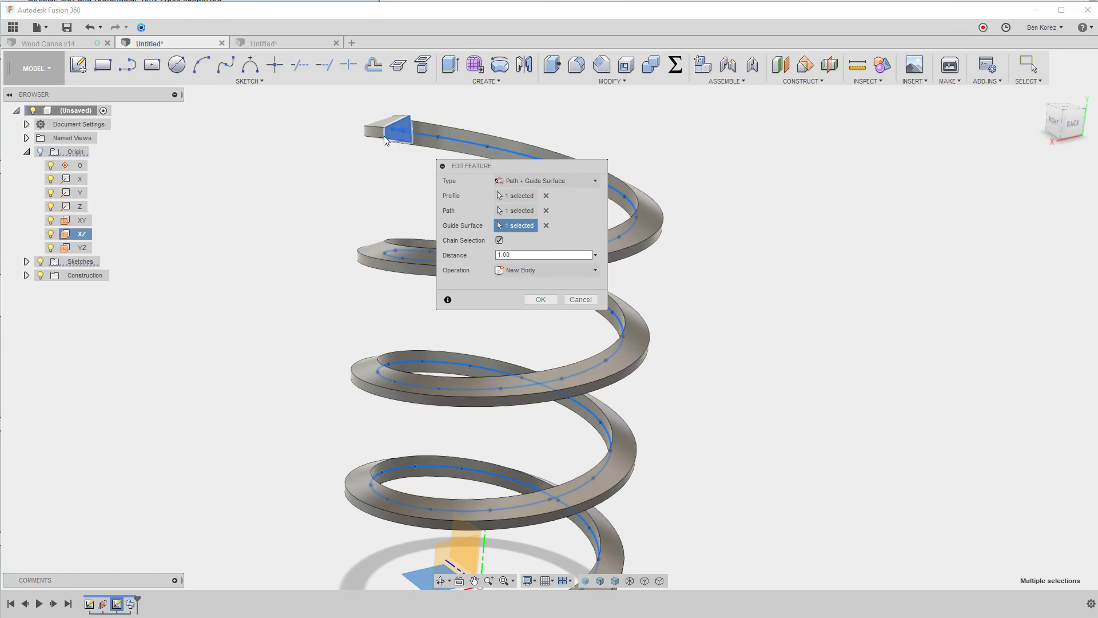
{"action": "middle_click_drag", "start_coordinate": [386, 140], "coordinate": [538, 391], "text": "shift"}
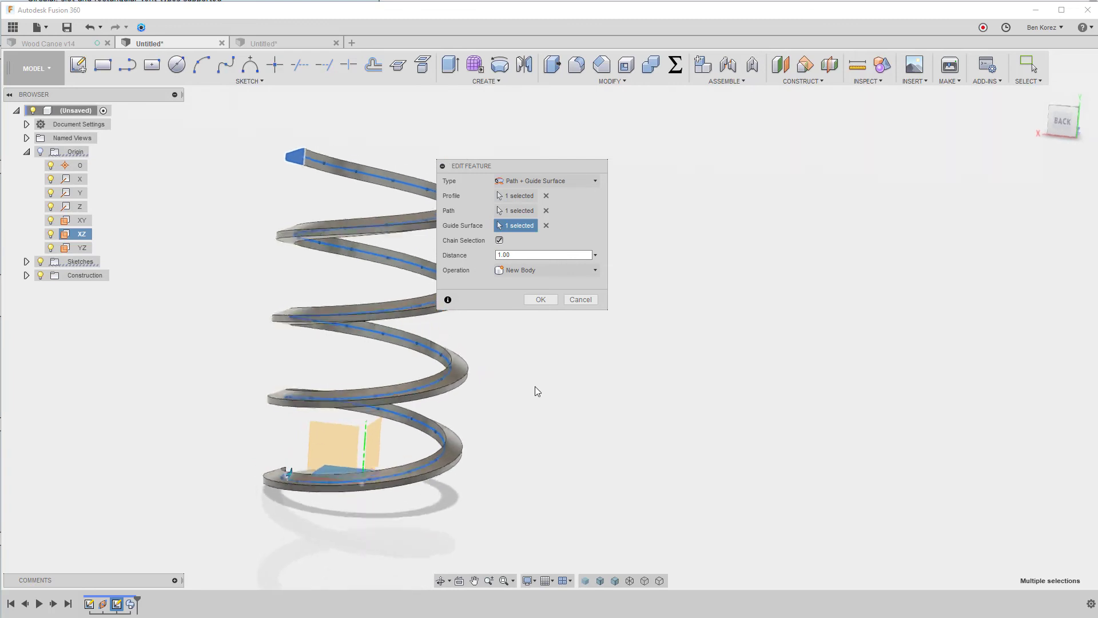
{"action": "scroll", "coordinate": [538, 391], "scroll_direction": "up", "scroll_amount": 5}
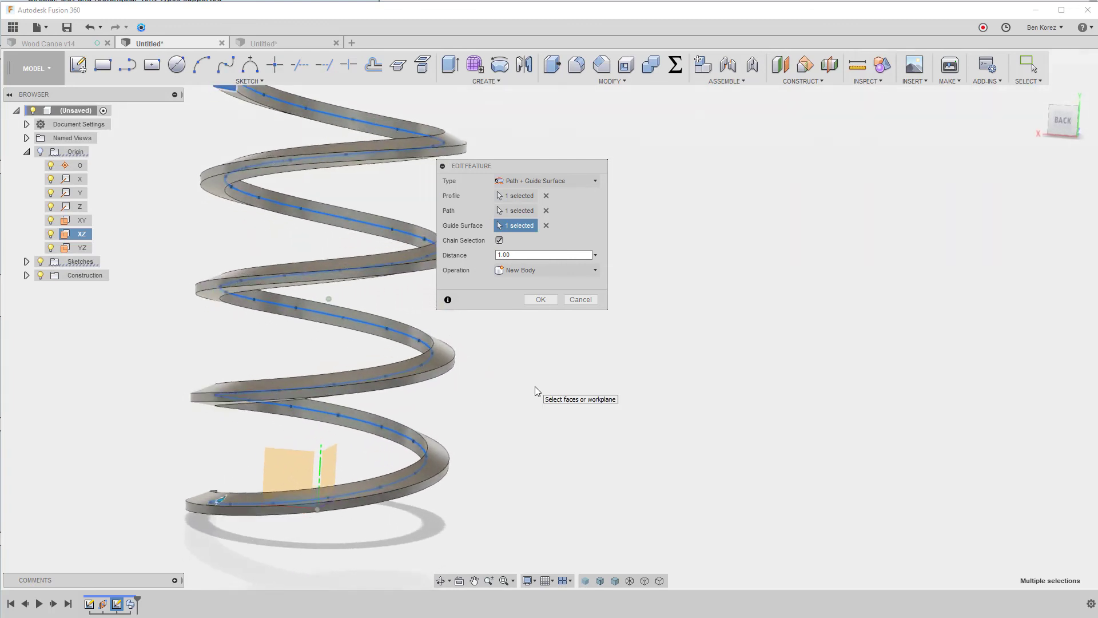
{"action": "scroll", "coordinate": [534, 387], "scroll_direction": "down", "scroll_amount": 5}
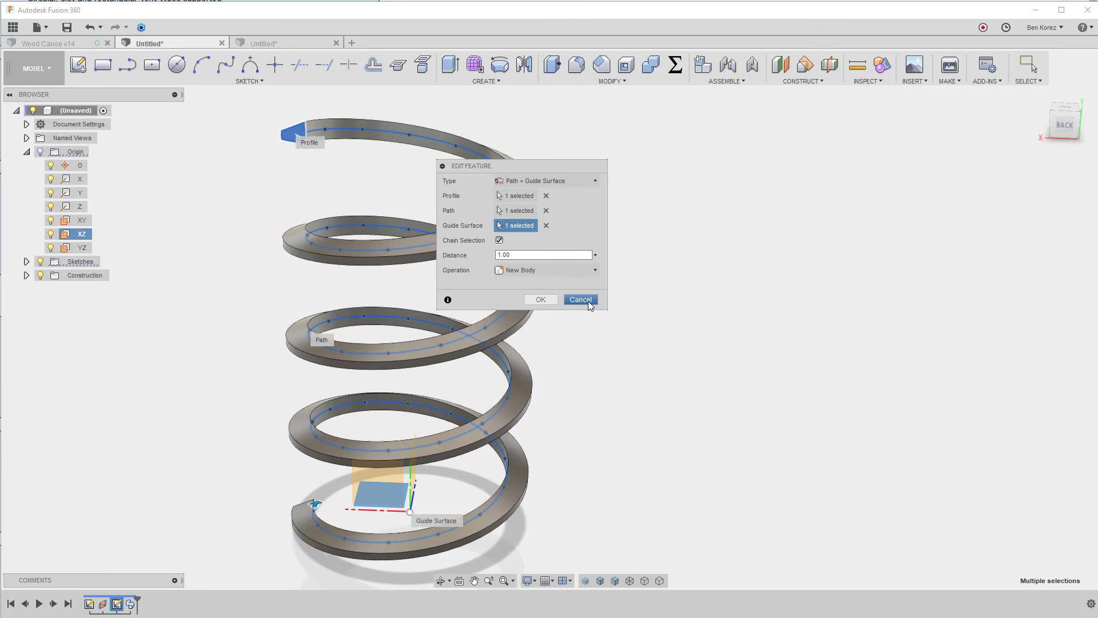
- Confirm the guide-surface sweep as a flat coiled band, then bring up the Wood Canoe v14 design
{"action": "left_click", "coordinate": [540, 299]}
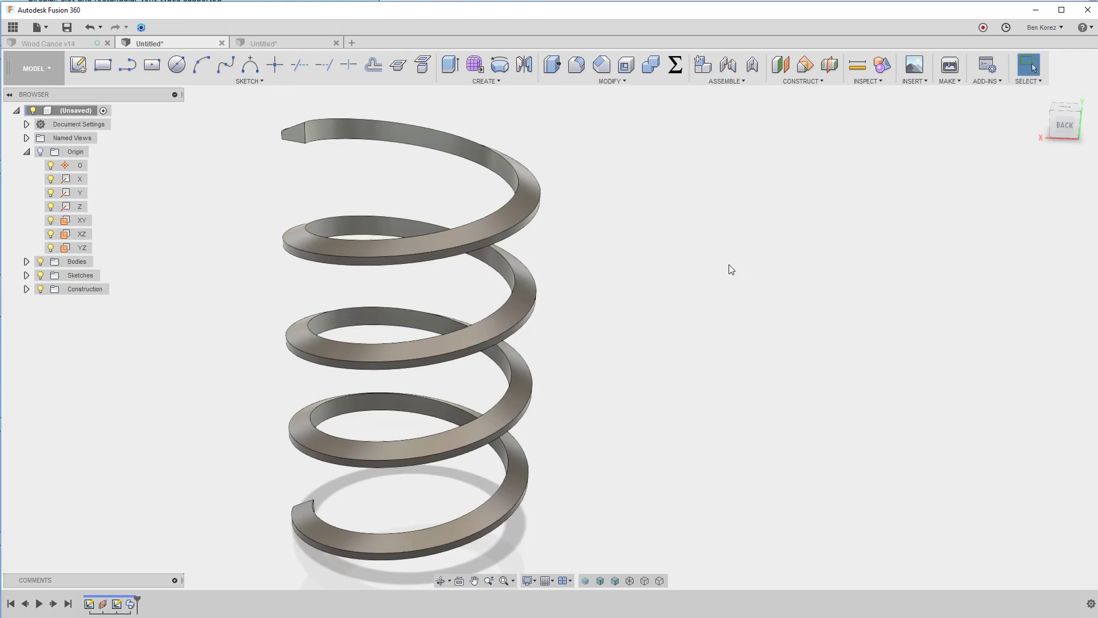
{"action": "left_click", "coordinate": [69, 41]}
{"action": "left_click", "coordinate": [147, 40]}
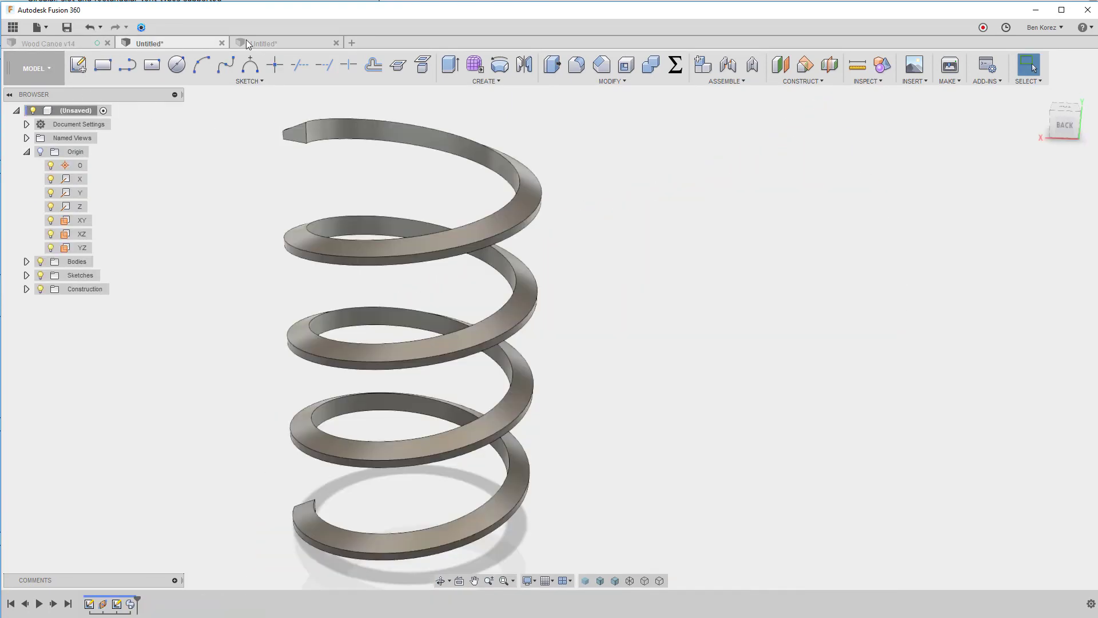
{"action": "left_click", "coordinate": [274, 41]}
{"action": "left_click", "coordinate": [168, 41]}
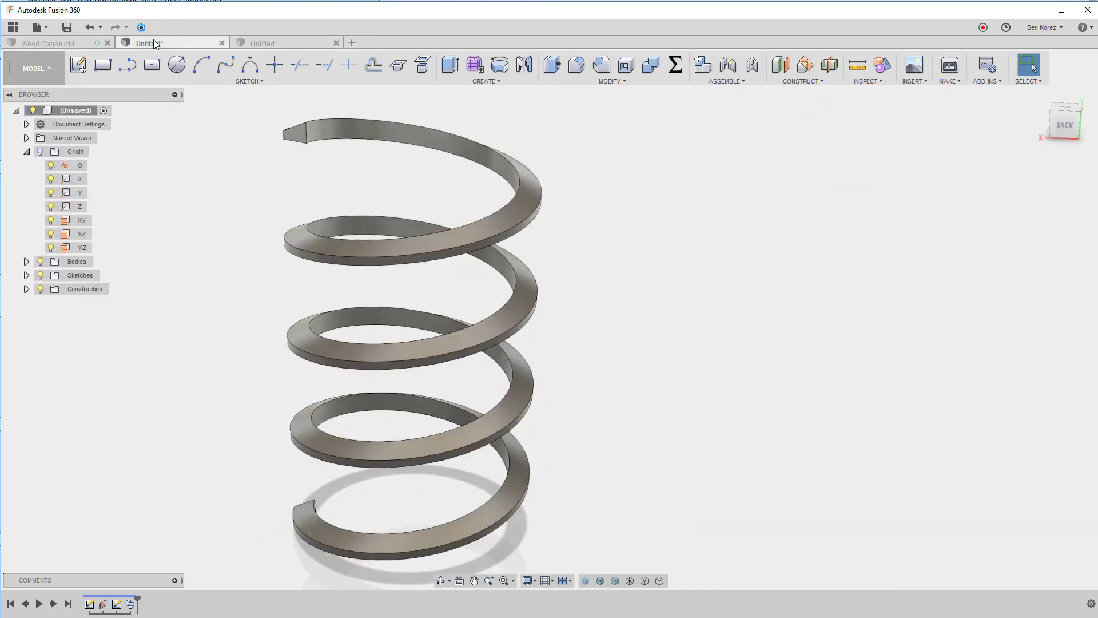
{"action": "left_click", "coordinate": [74, 43]}
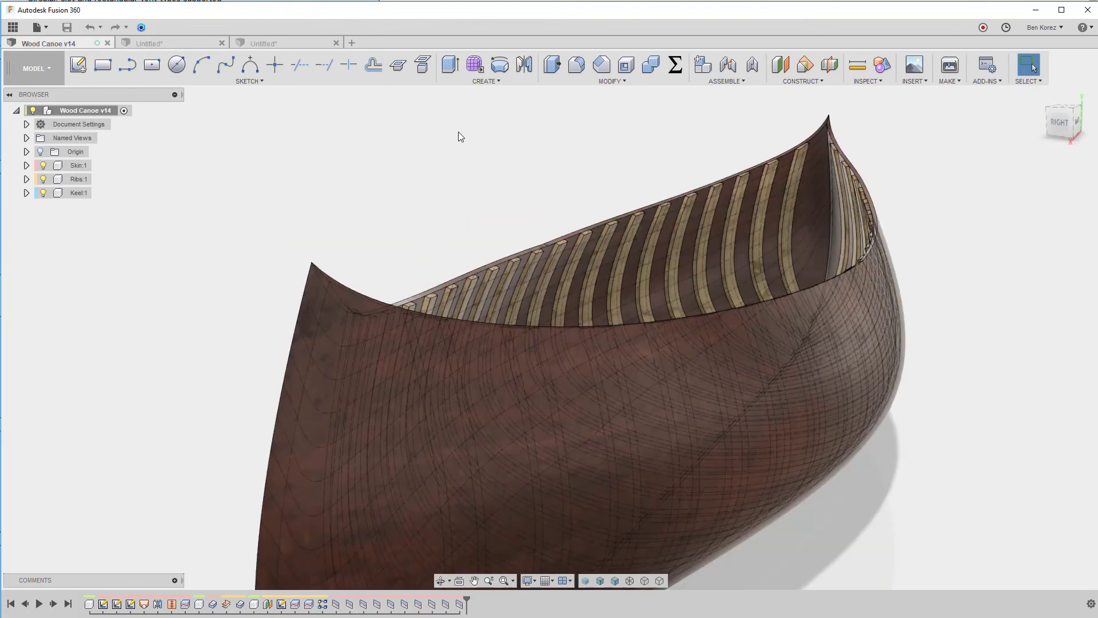